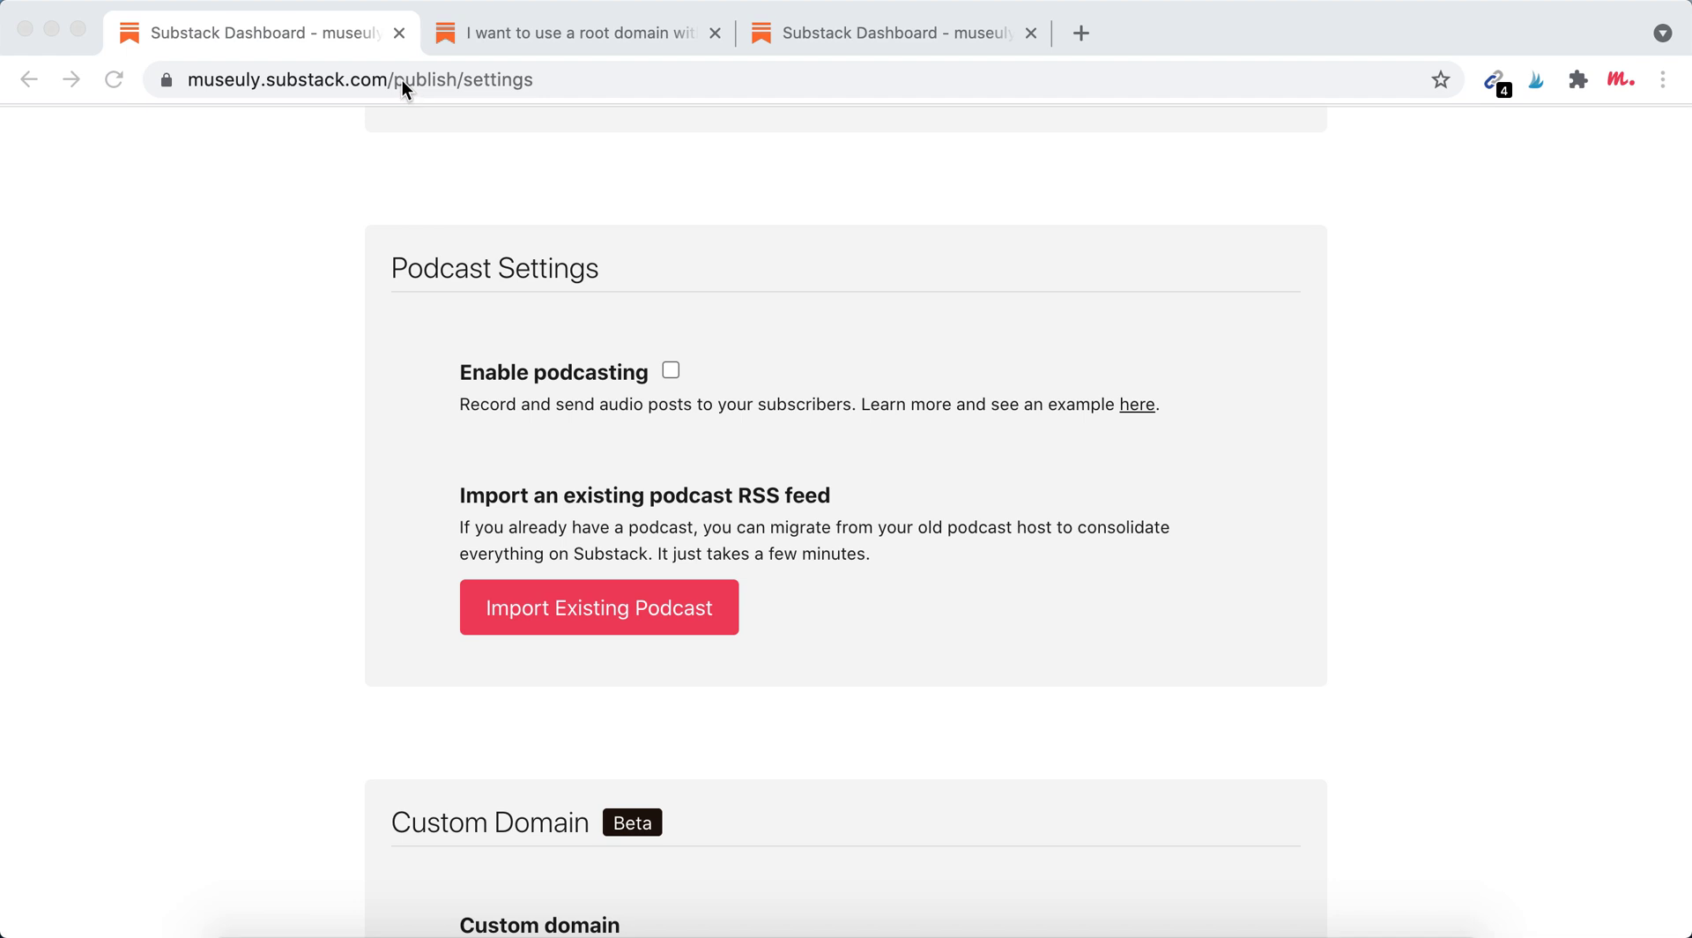
Step: Read down through the 'Introducing Substack for audio' example article
scroll(1185, 262, "up", 2)
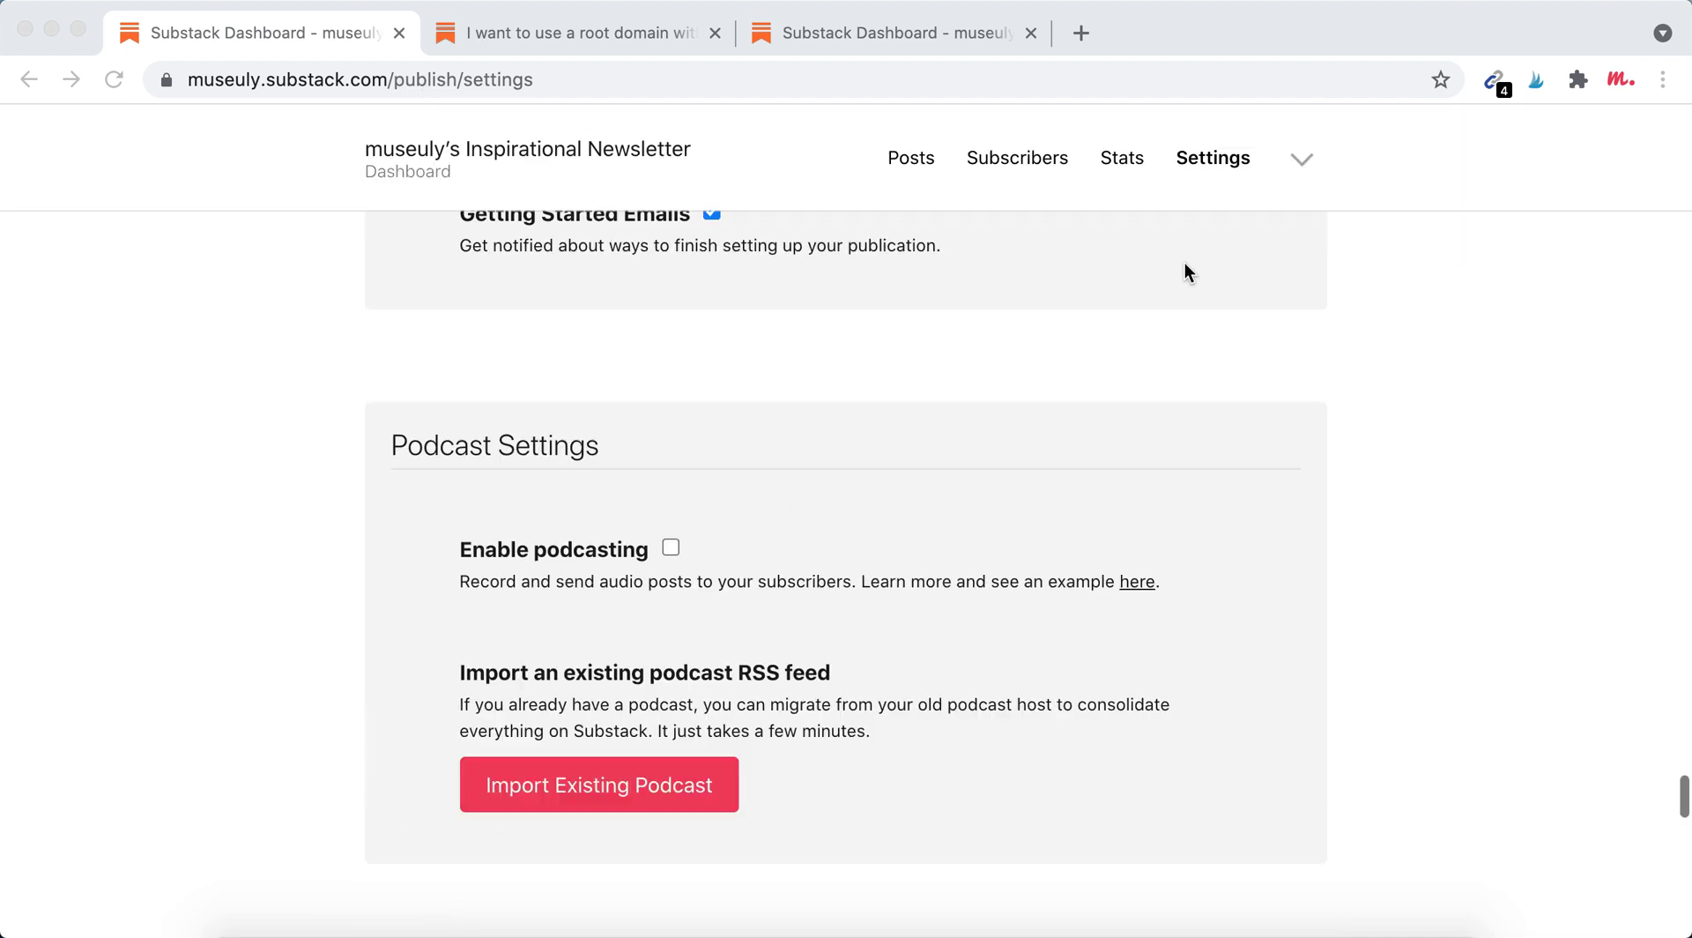
scroll(1184, 262, "up", 3)
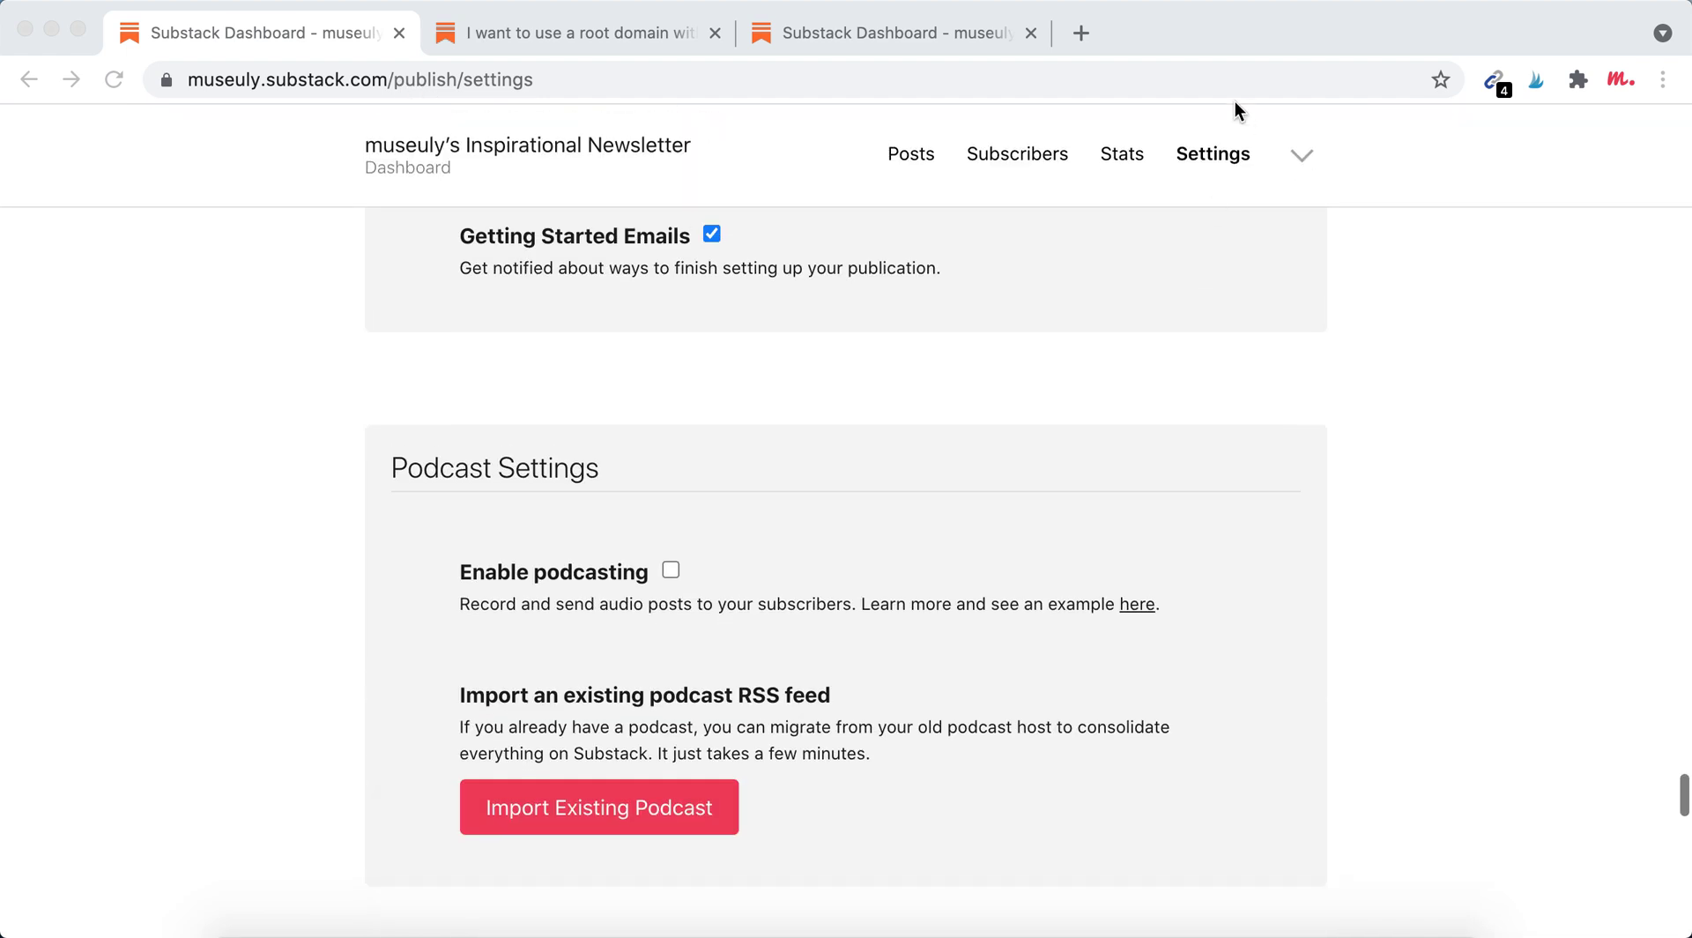
scroll(1070, 526, "down", 2)
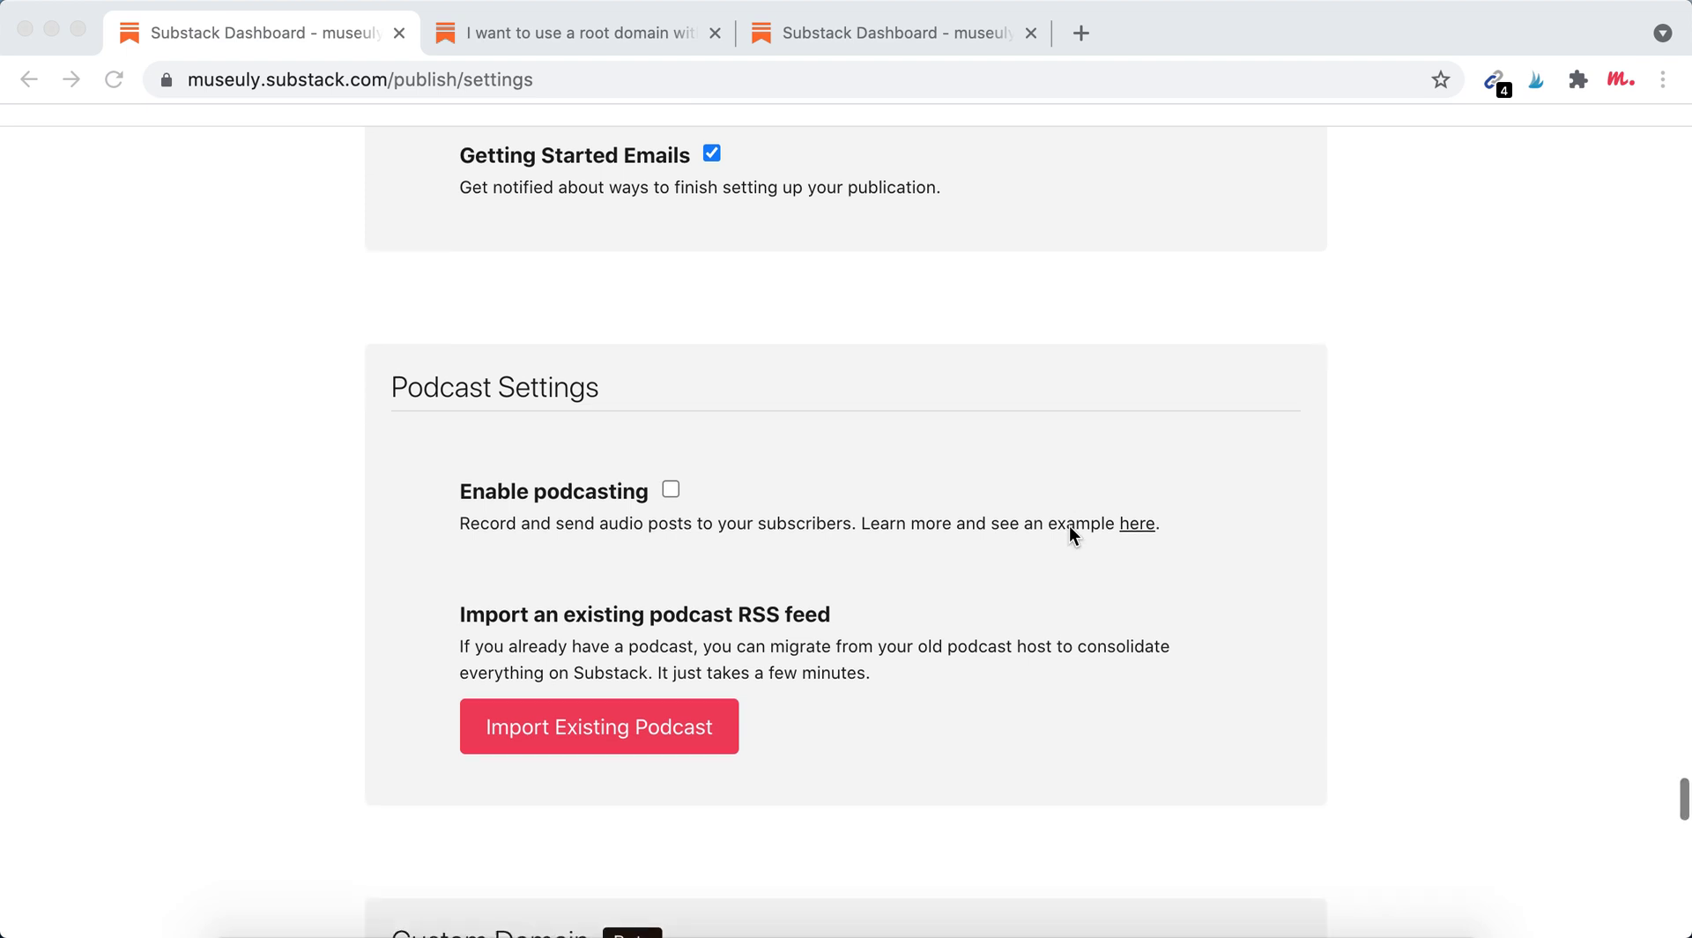
scroll(1070, 529, "down", 2)
scroll(1070, 526, "up", 1)
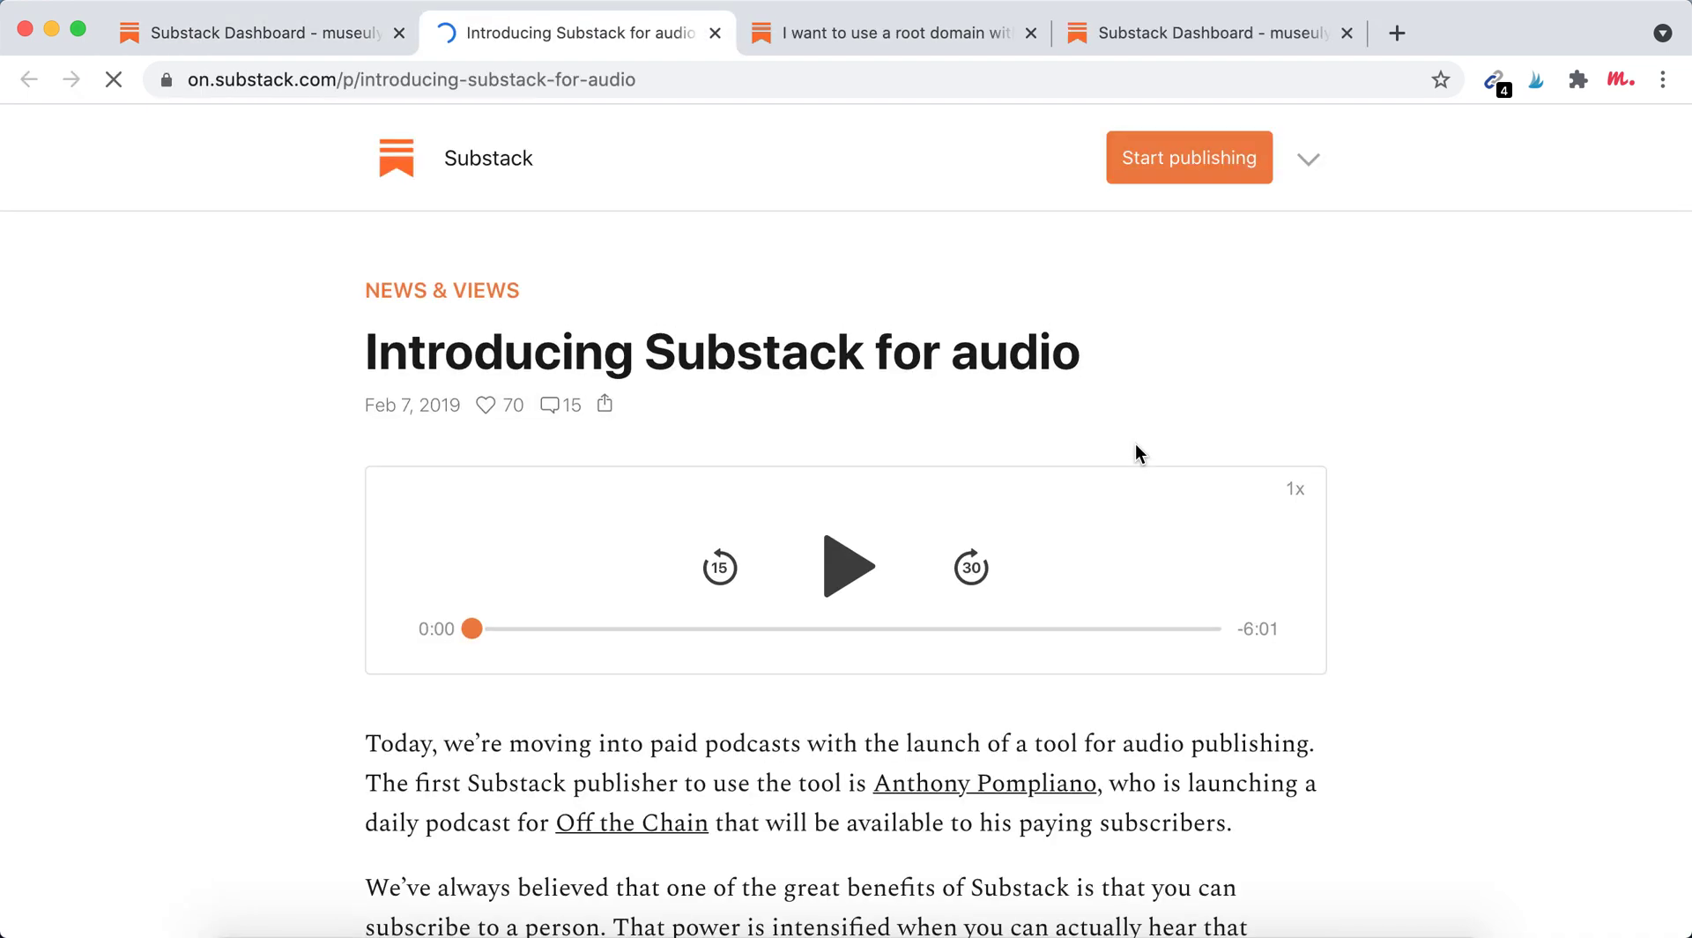
scroll(1135, 445, "down", 1)
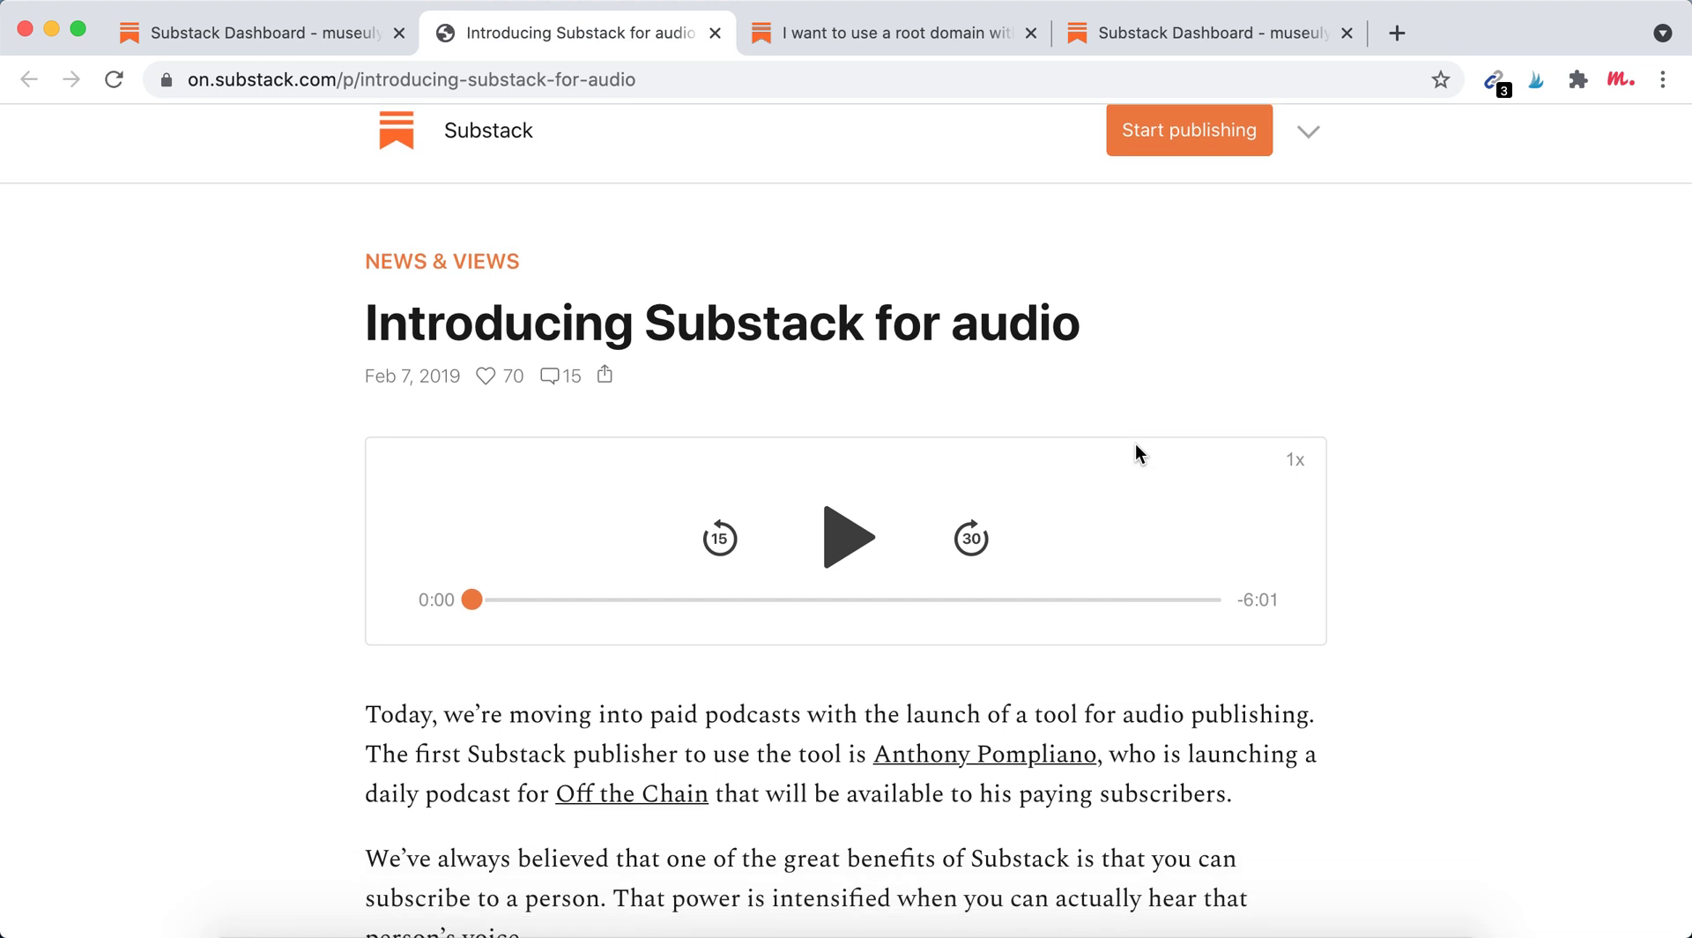
scroll(1135, 445, "down", 4)
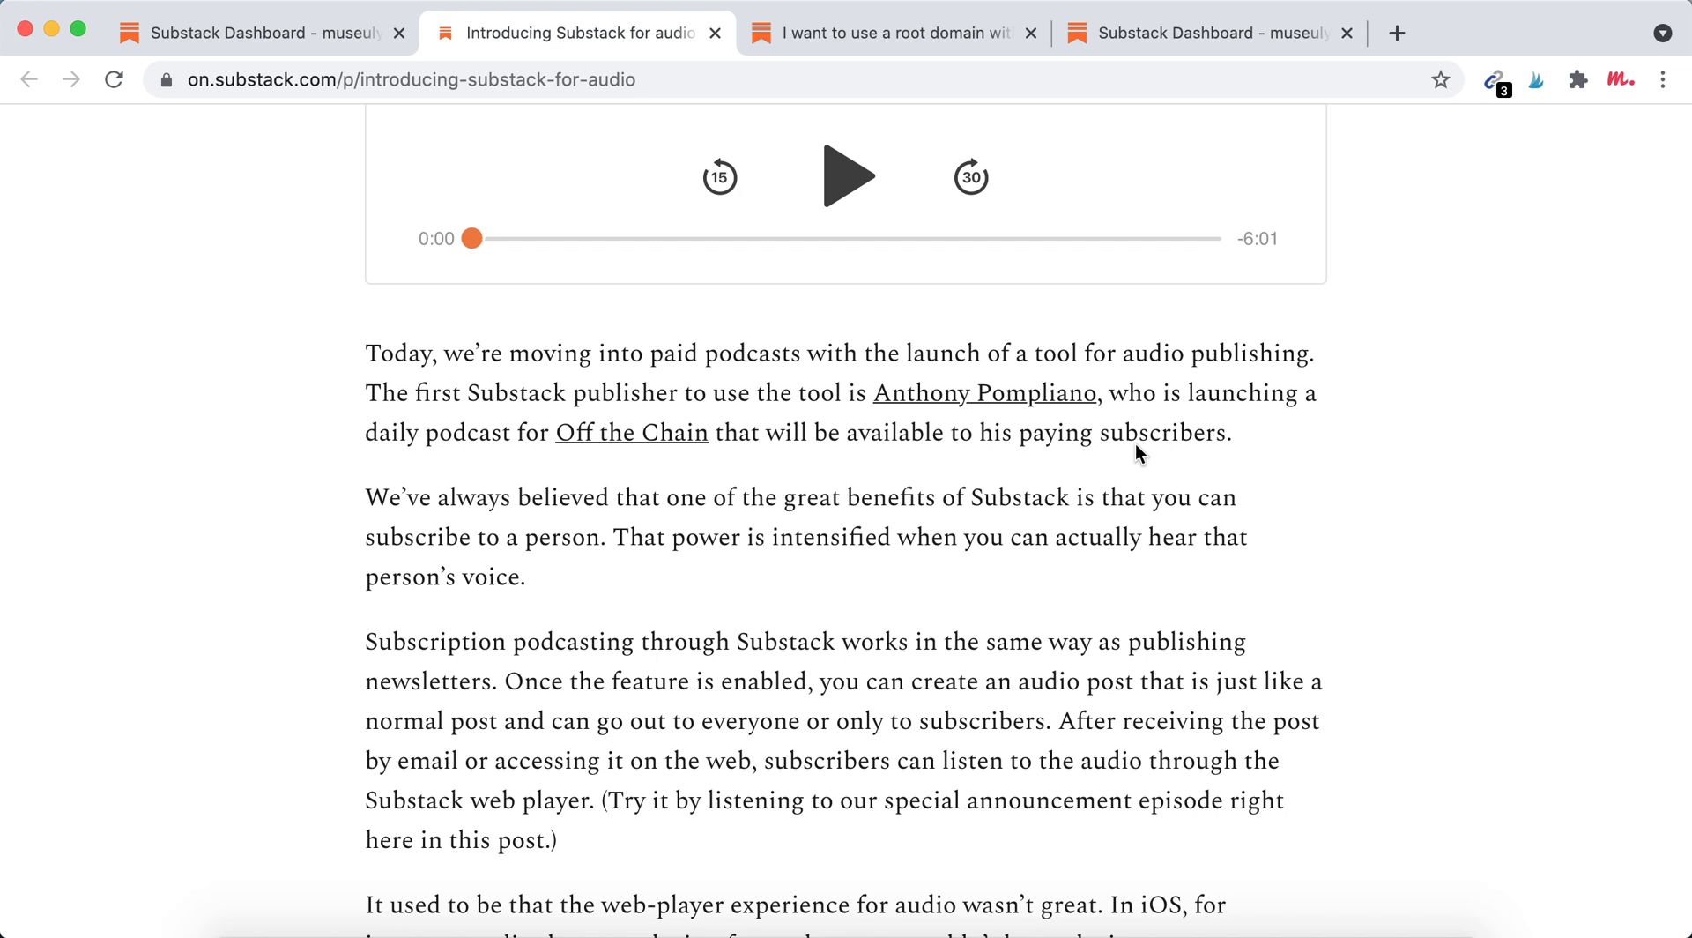
scroll(1135, 450, "down", 1)
scroll(1136, 449, "down", 2)
scroll(1136, 449, "down", 3)
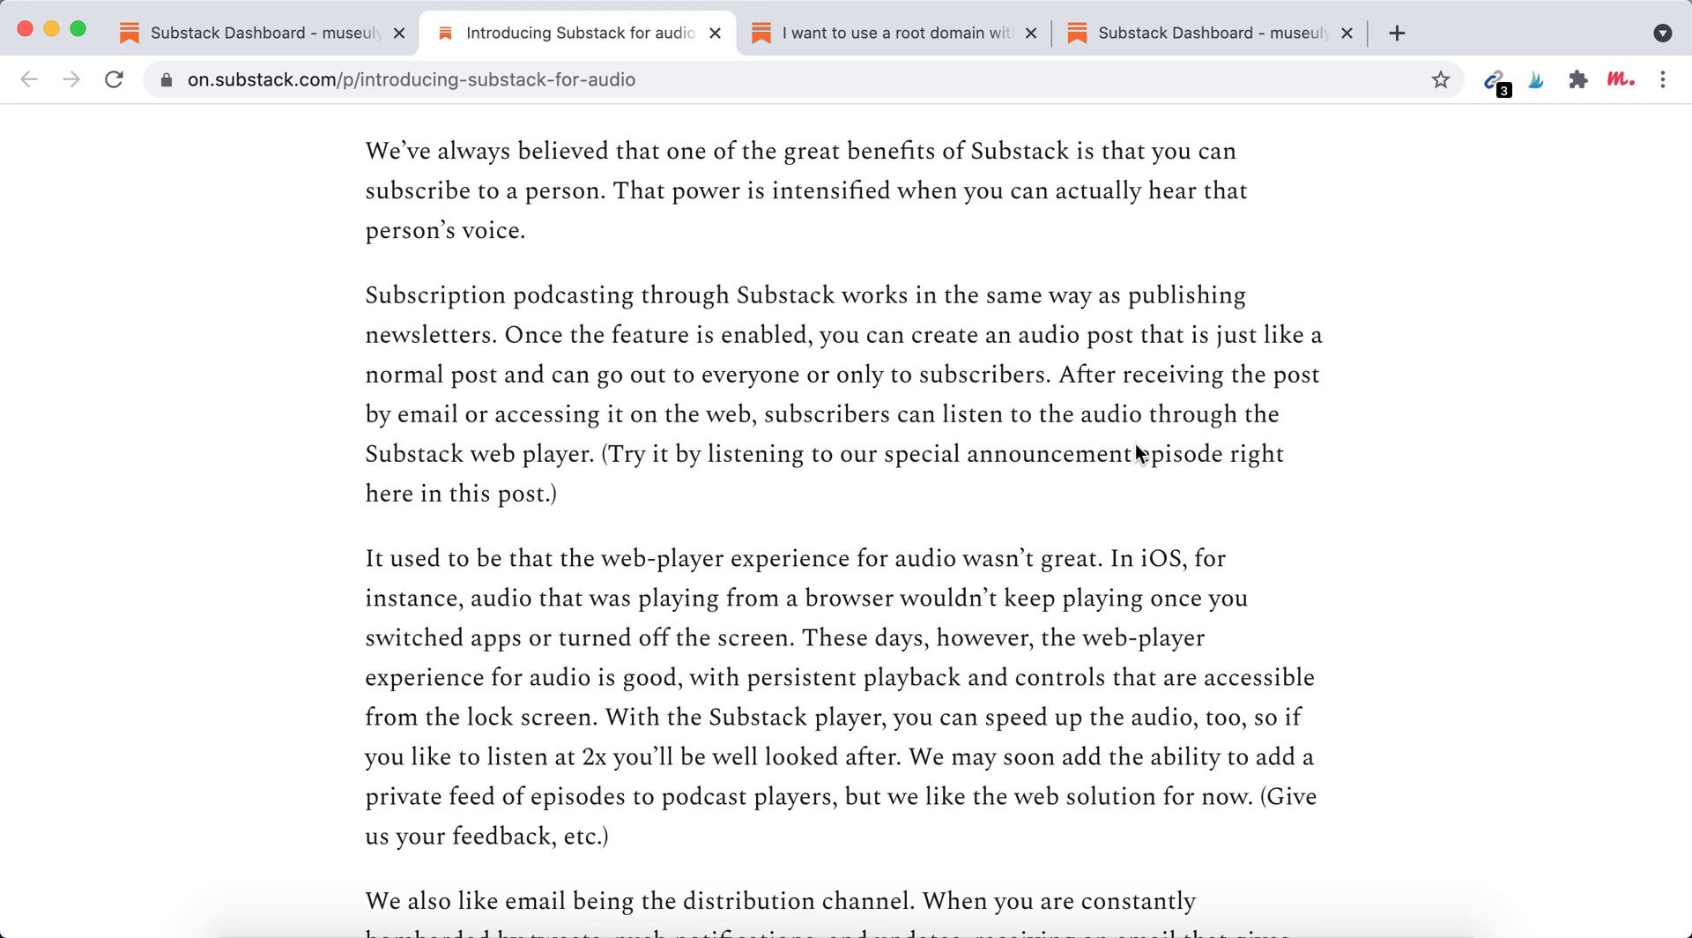
scroll(1135, 443, "down", 1)
scroll(1135, 442, "down", 5)
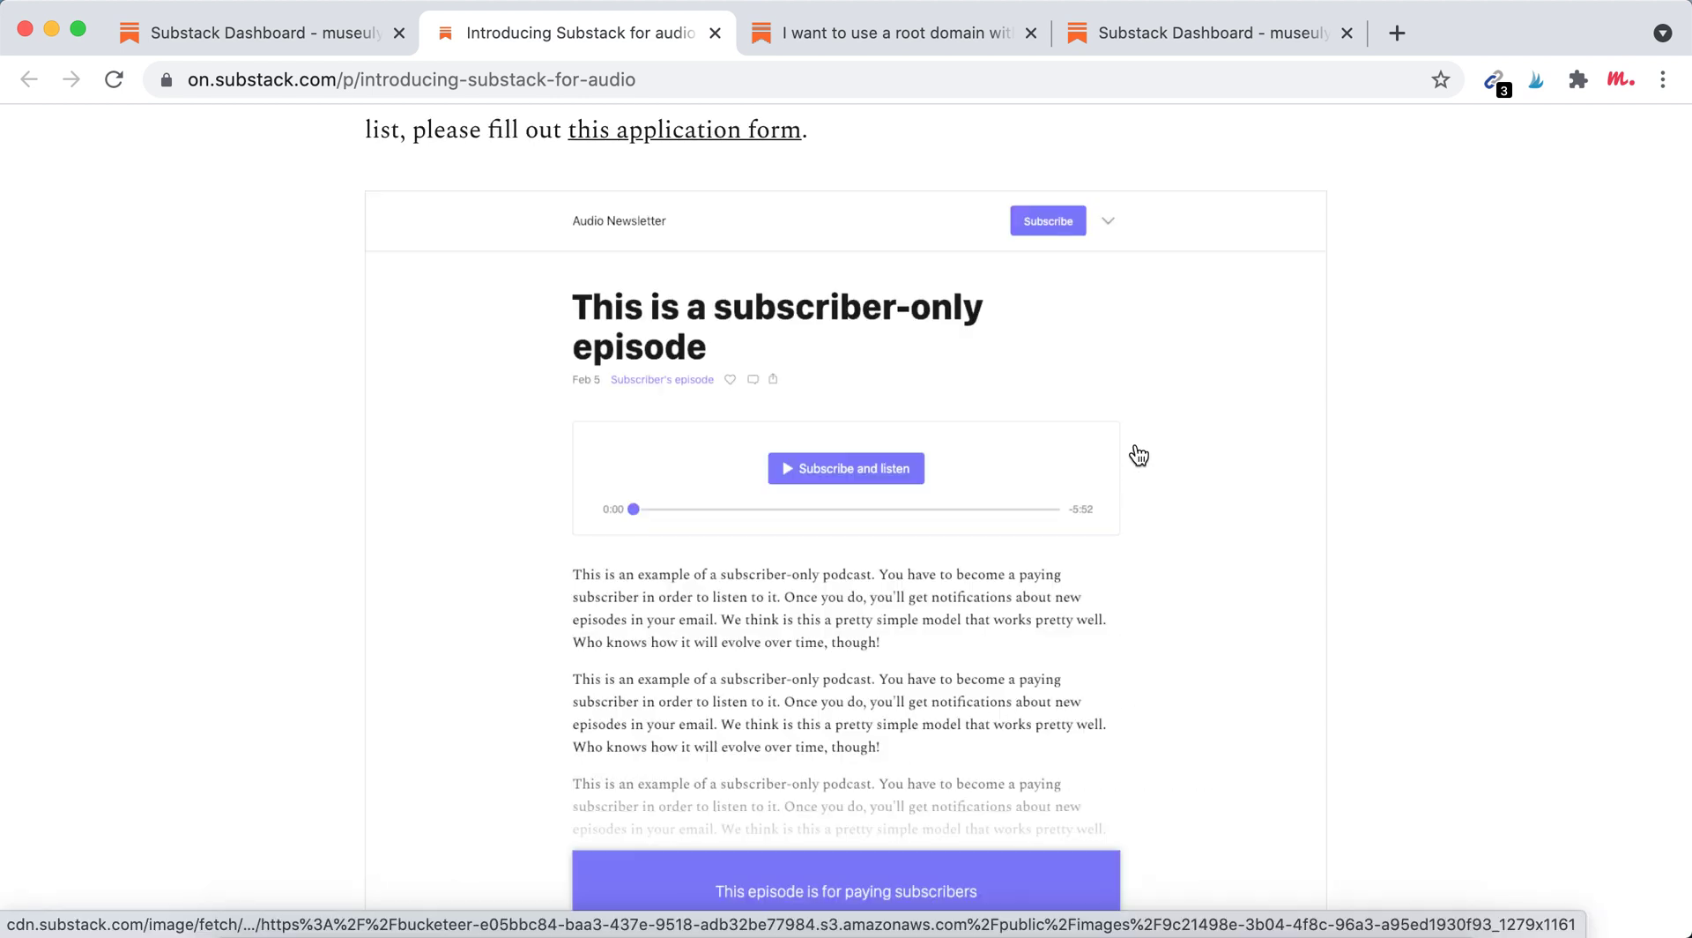
scroll(1139, 454, "down", 1)
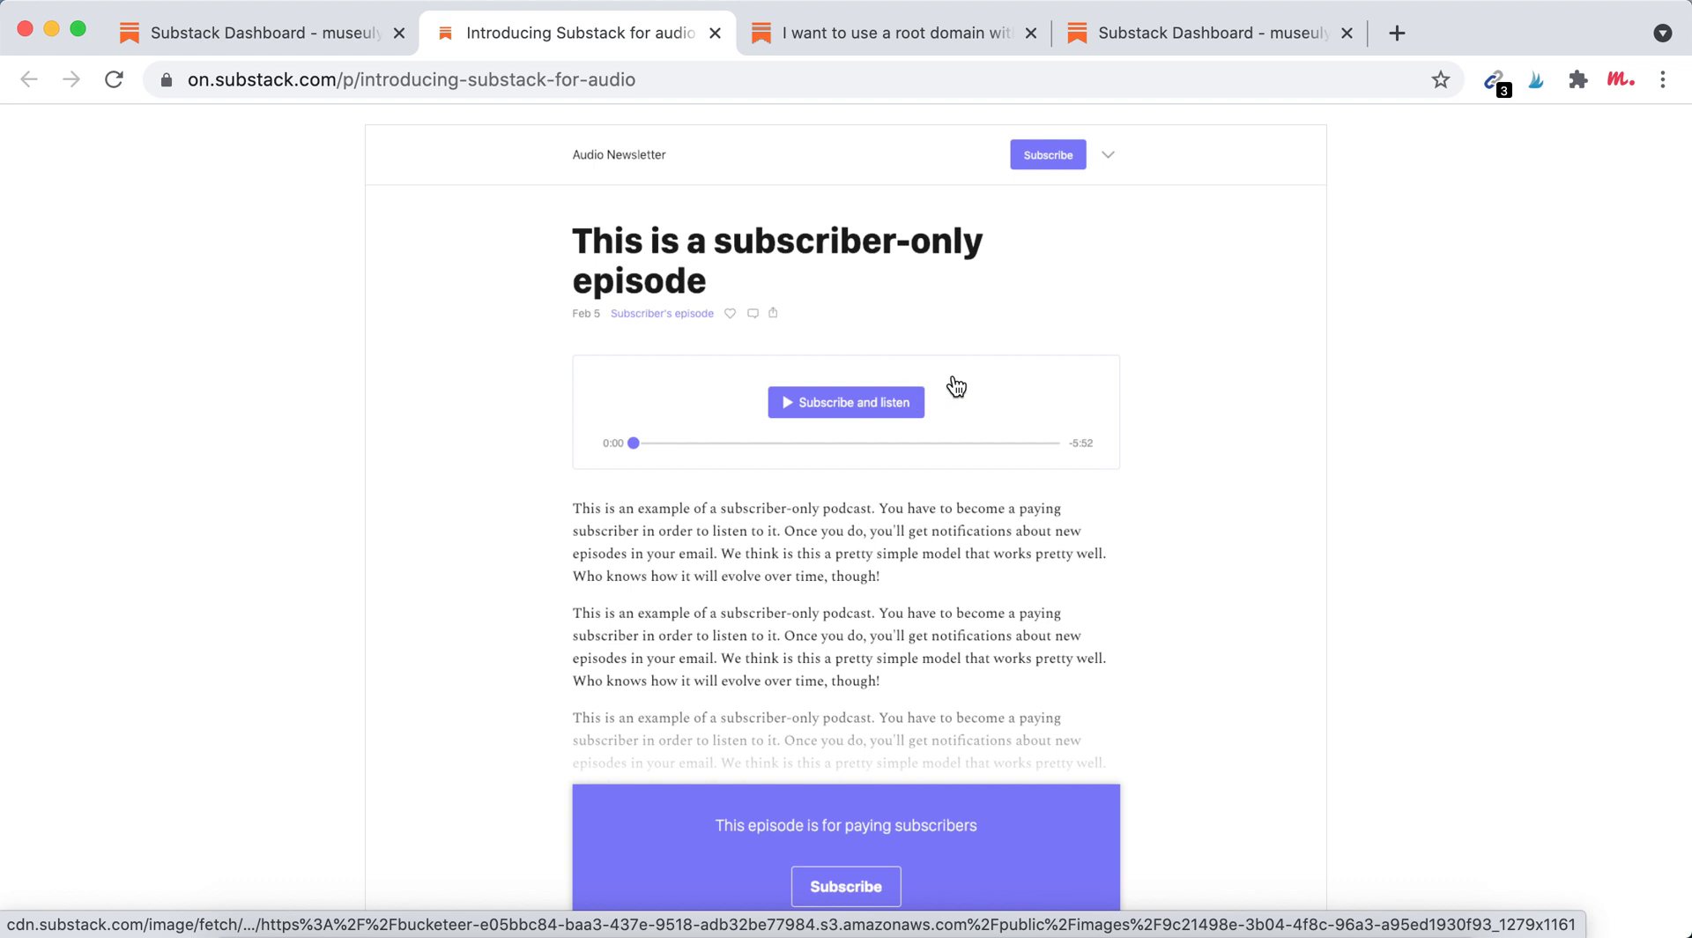
scroll(957, 388, "down", 3)
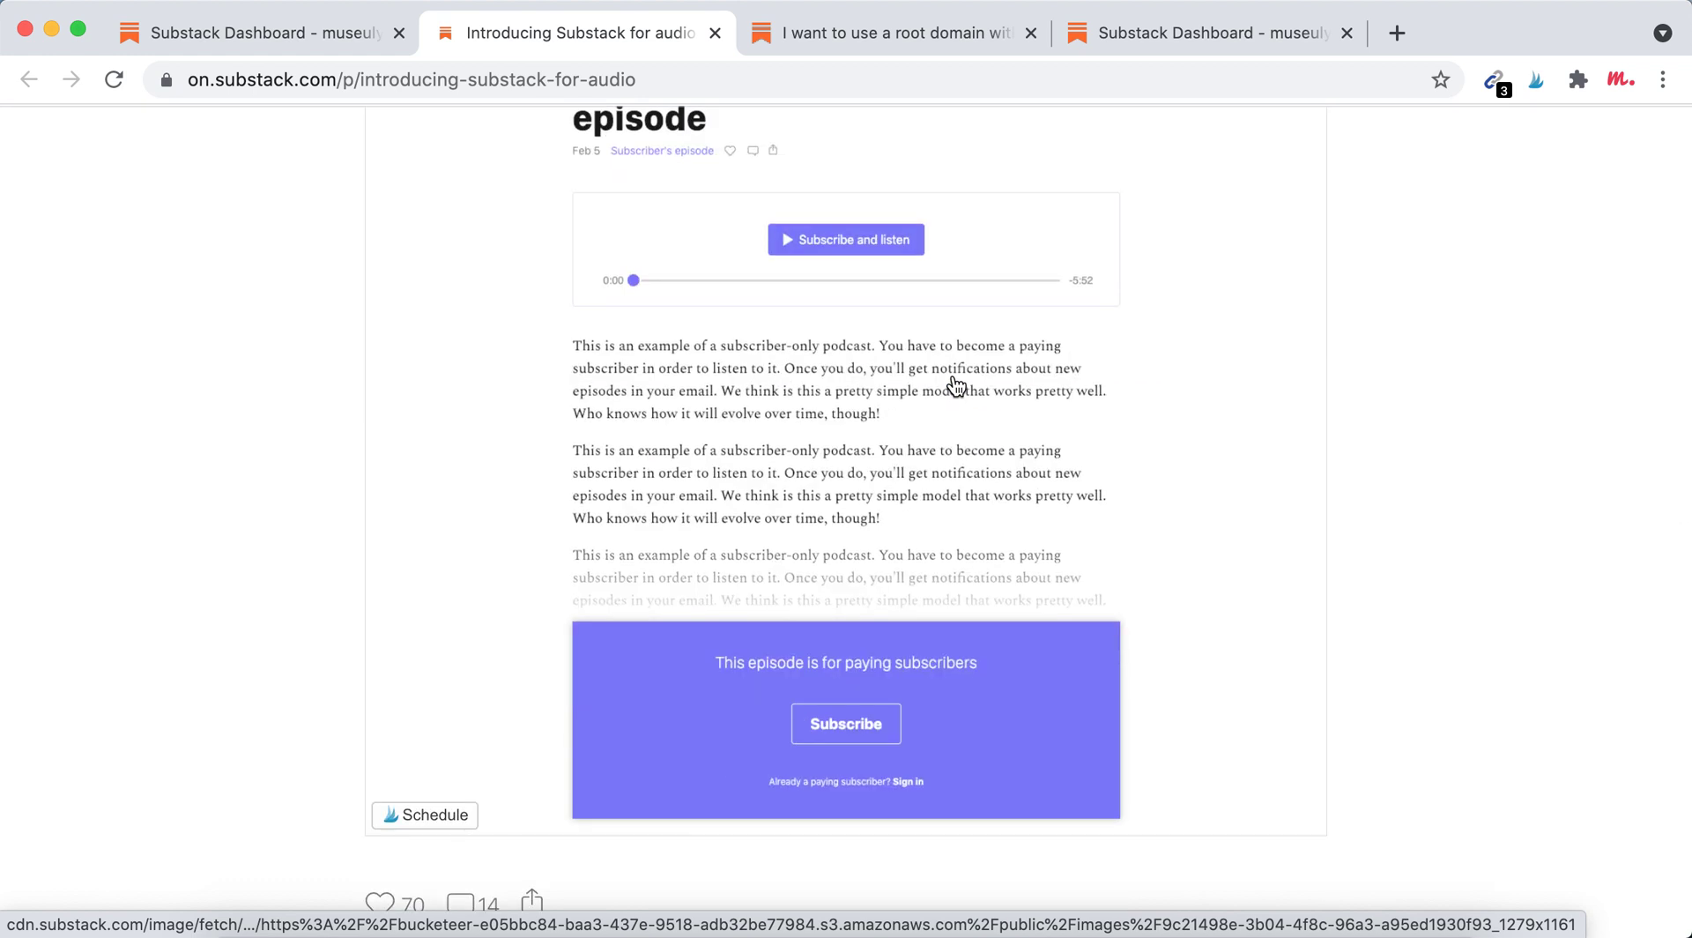
scroll(957, 386, "down", 10)
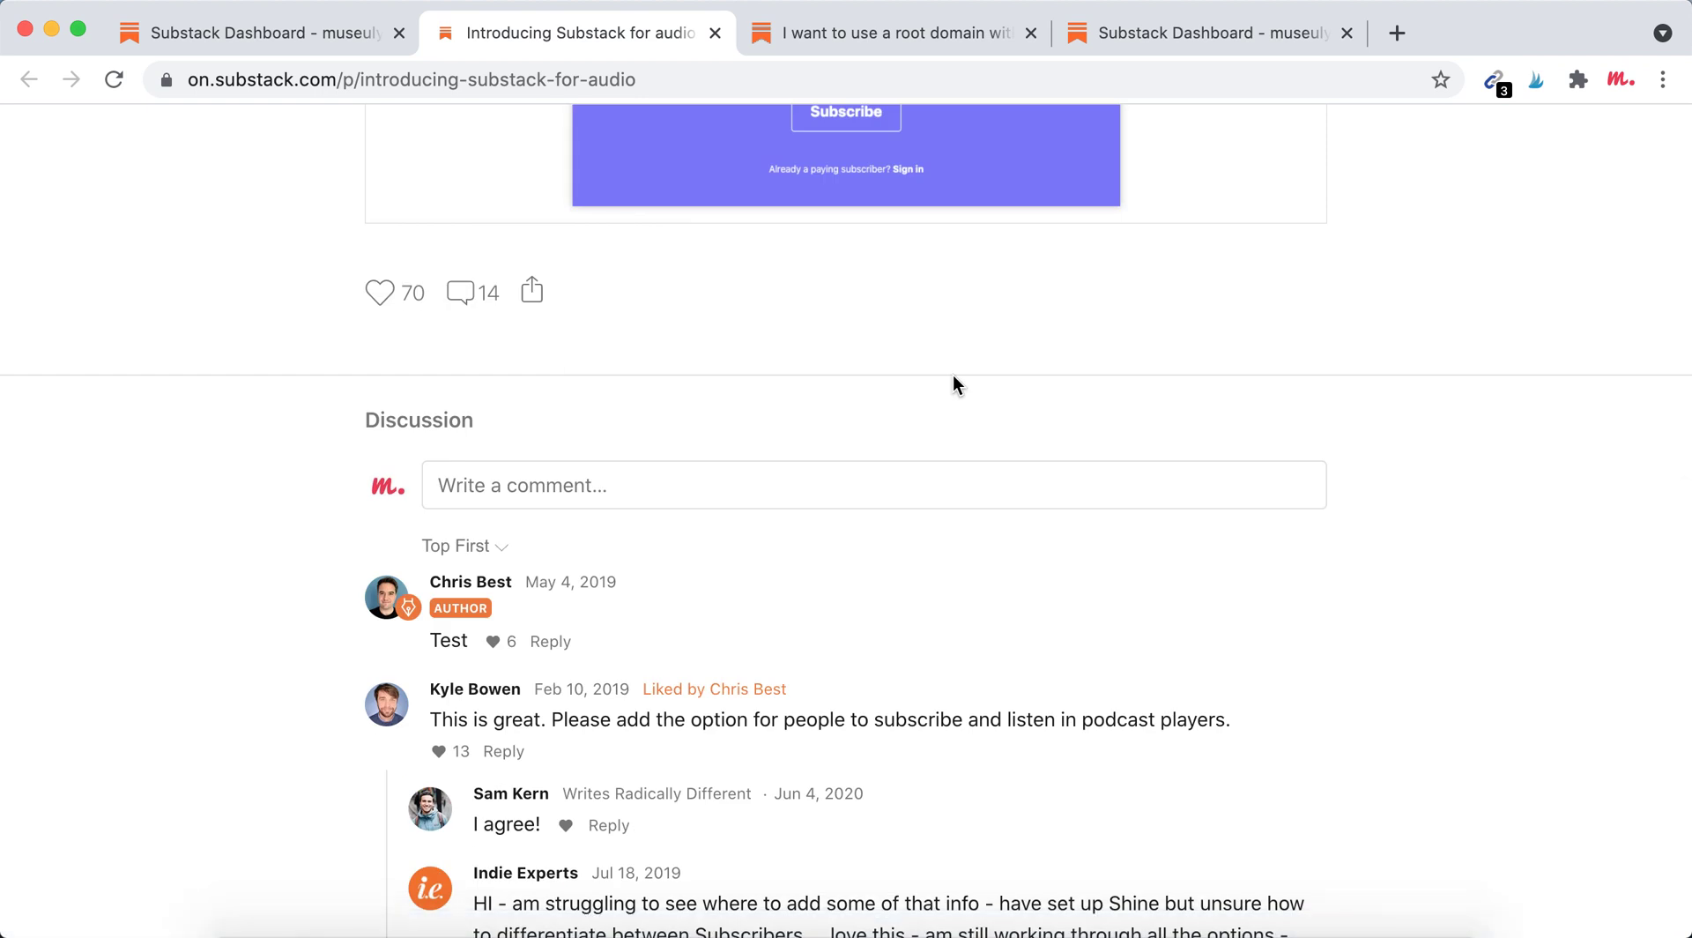
scroll(954, 374, "down", 3)
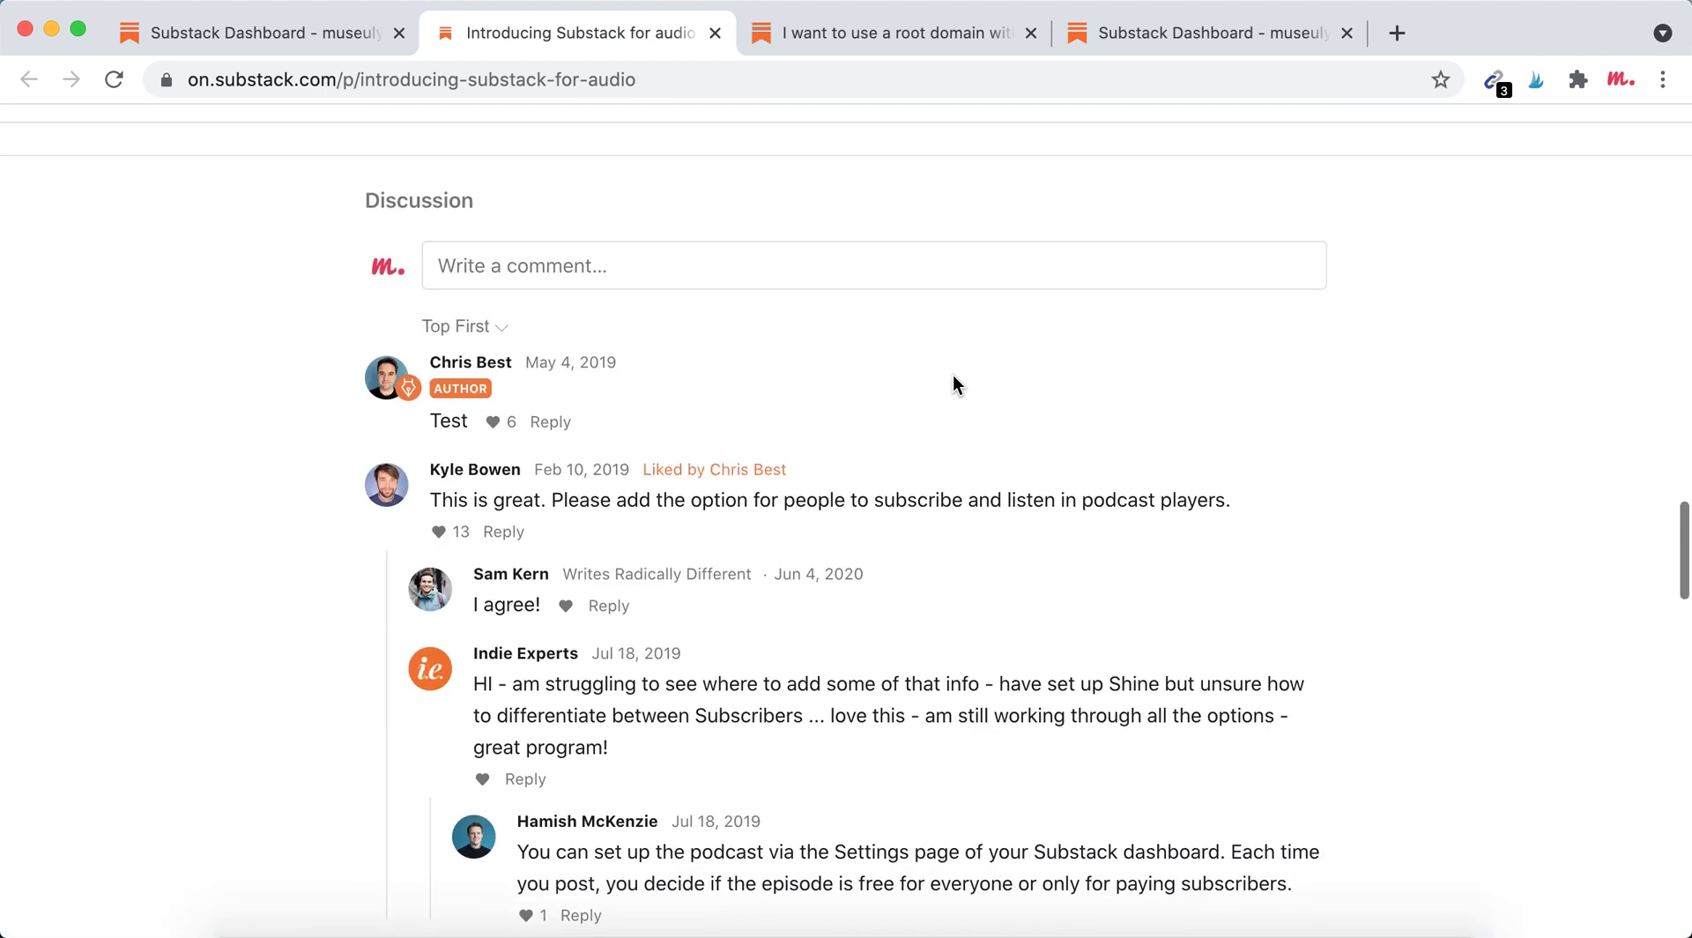
Step: Return to the top of the article and back to the publication's settings dashboard
scroll(954, 374, "up", 9)
scroll(957, 386, "up", 1)
scroll(957, 385, "up", 5)
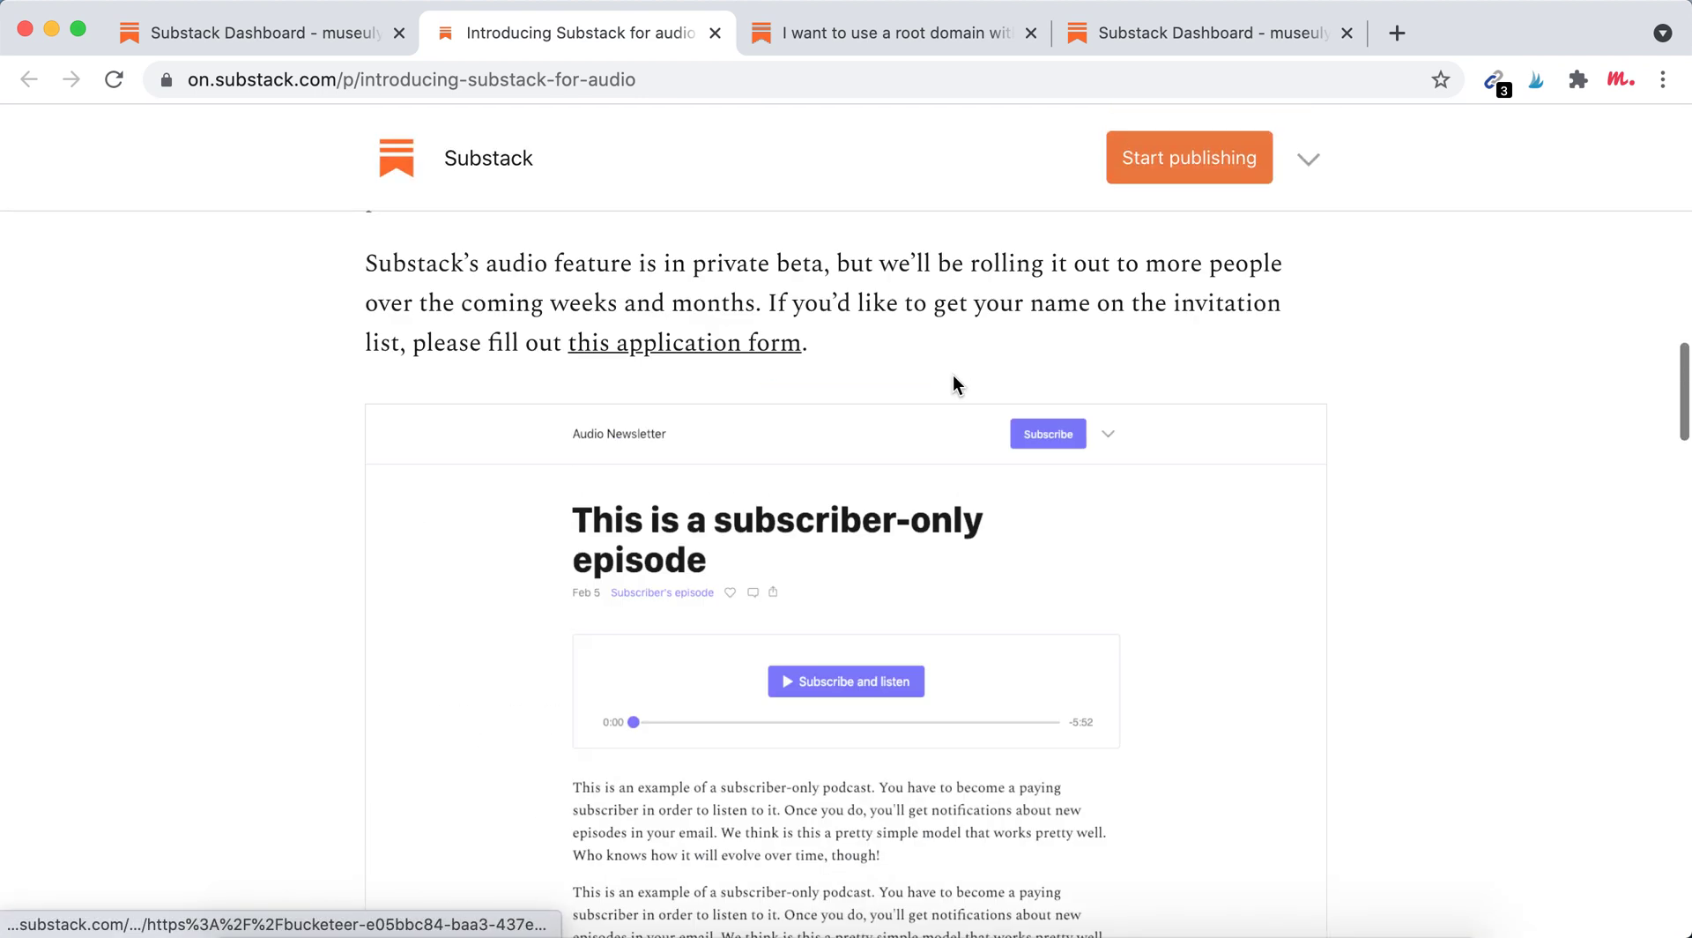
scroll(957, 385, "up", 2)
scroll(954, 378, "up", 3)
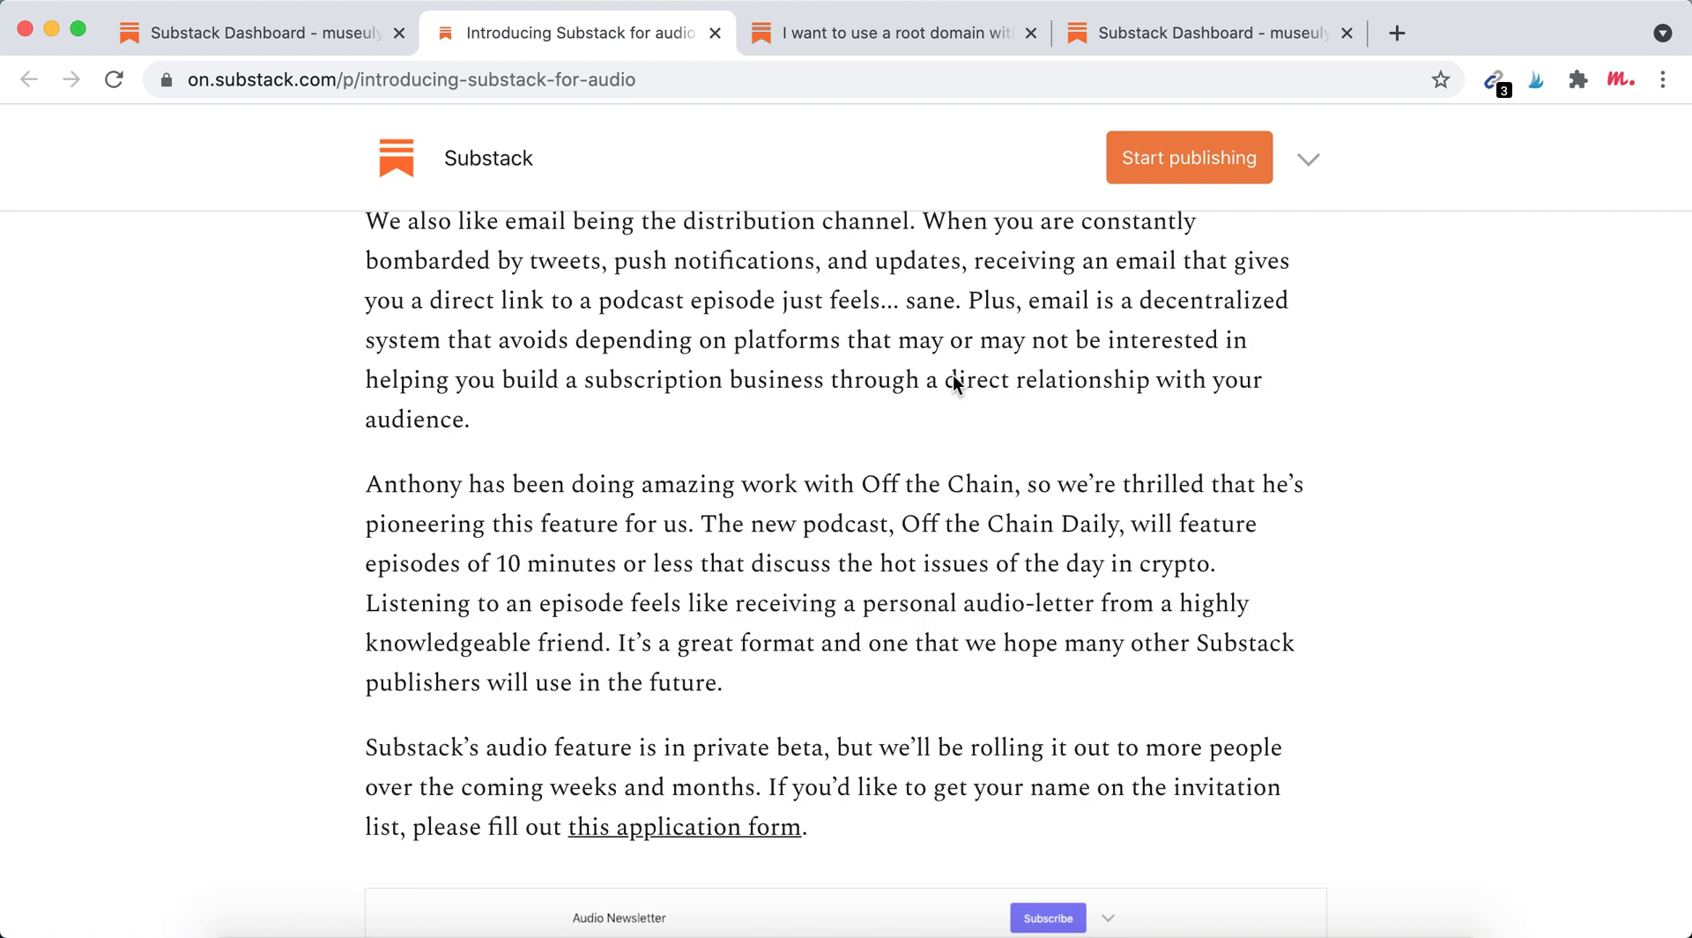
scroll(953, 383, "up", 3)
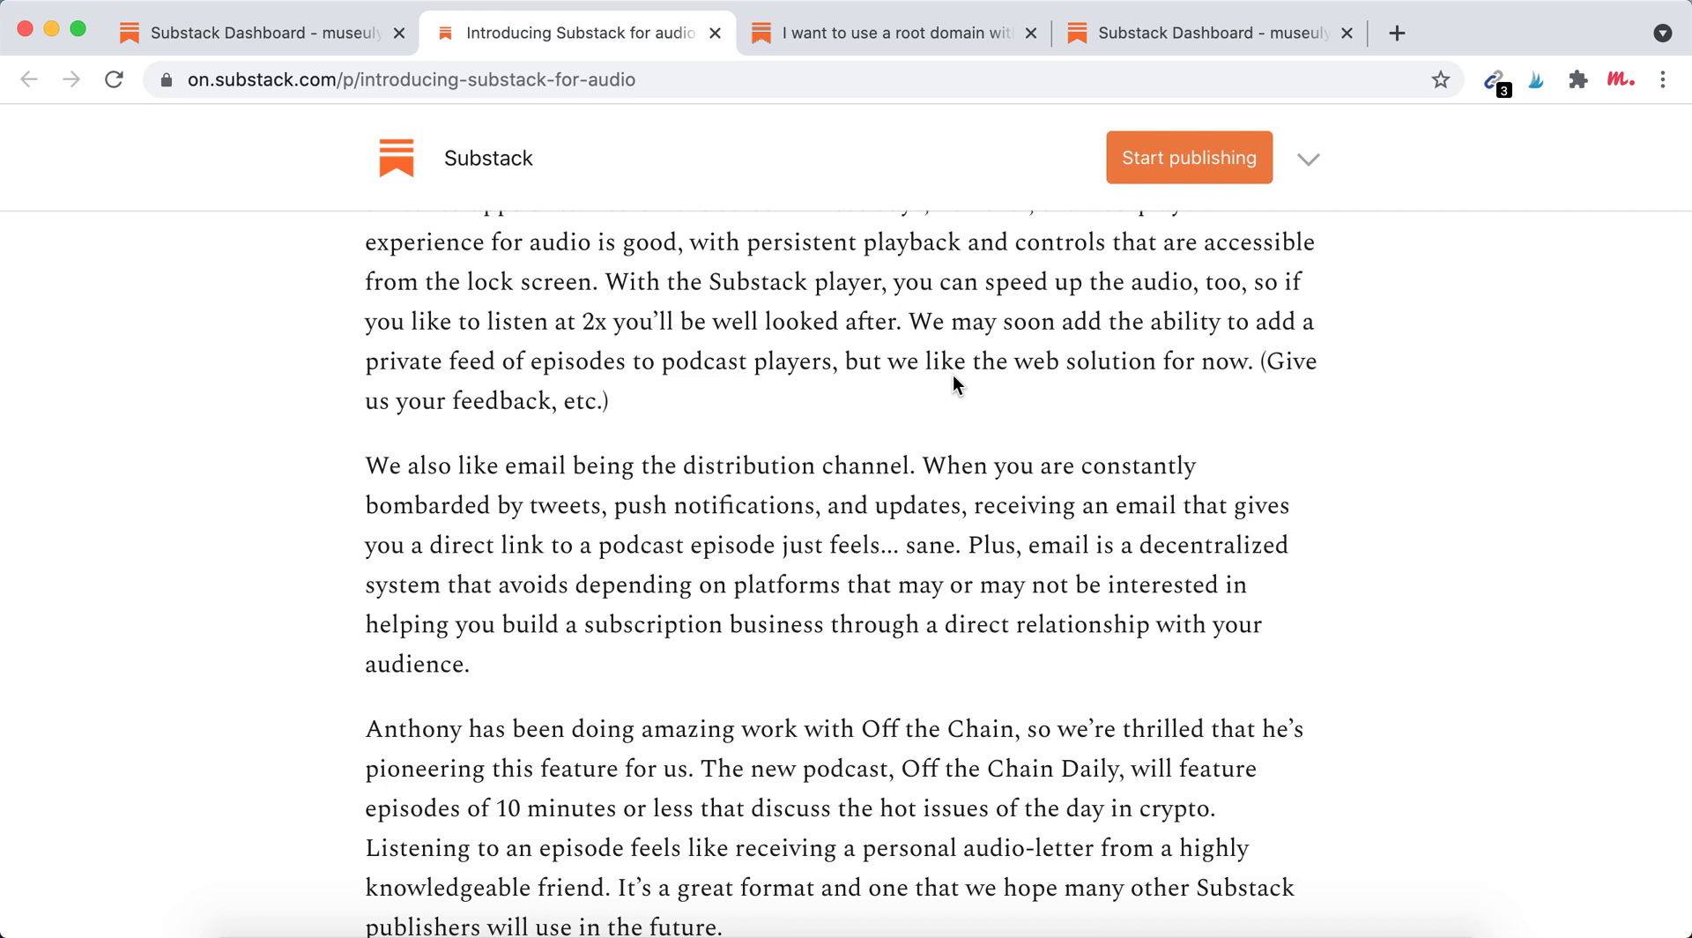
scroll(954, 385, "up", 1)
scroll(954, 385, "up", 1)
scroll(954, 385, "up", 2)
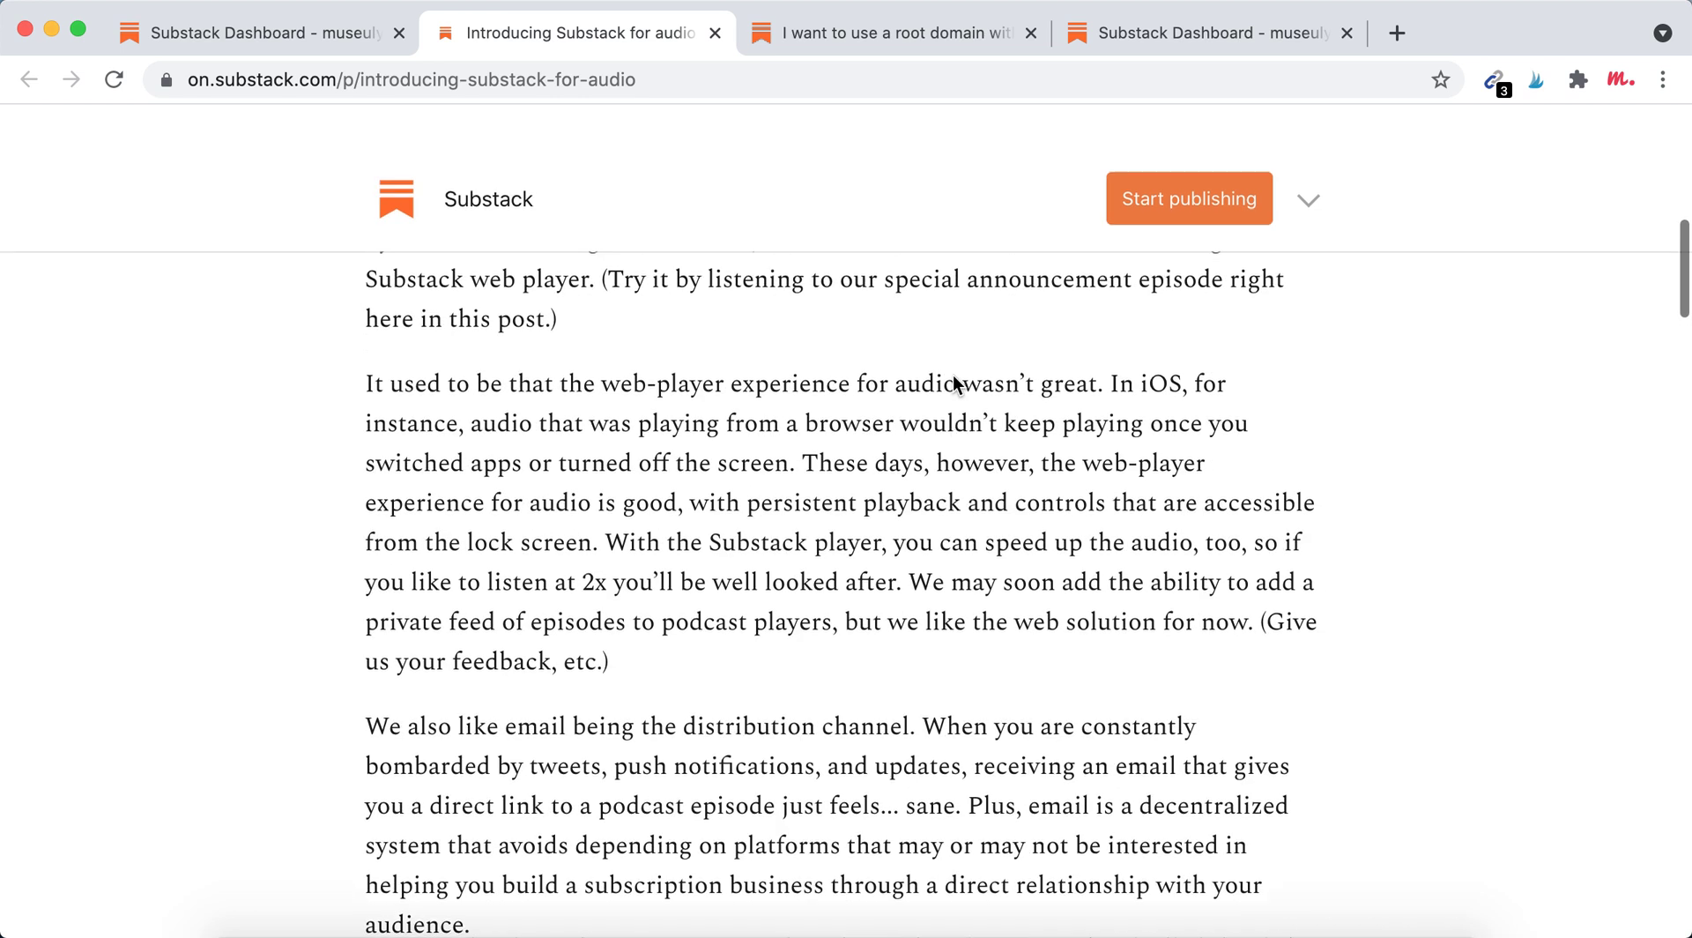
scroll(954, 385, "up", 1)
scroll(954, 377, "up", 2)
scroll(954, 377, "up", 1)
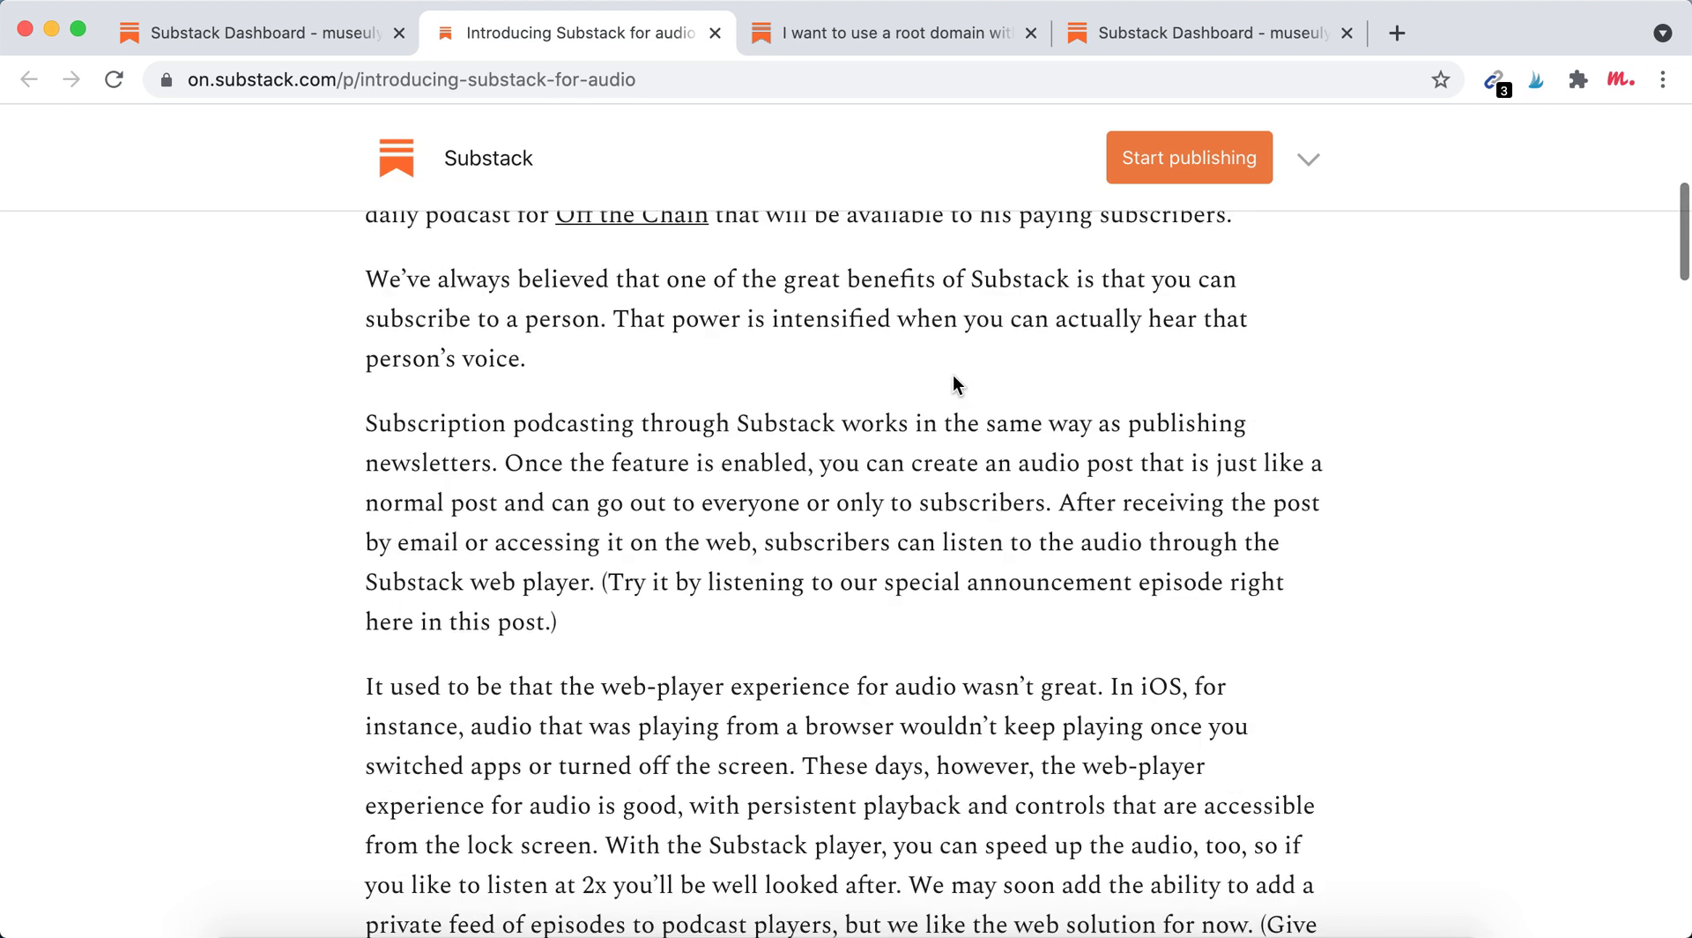
scroll(954, 374, "up", 3)
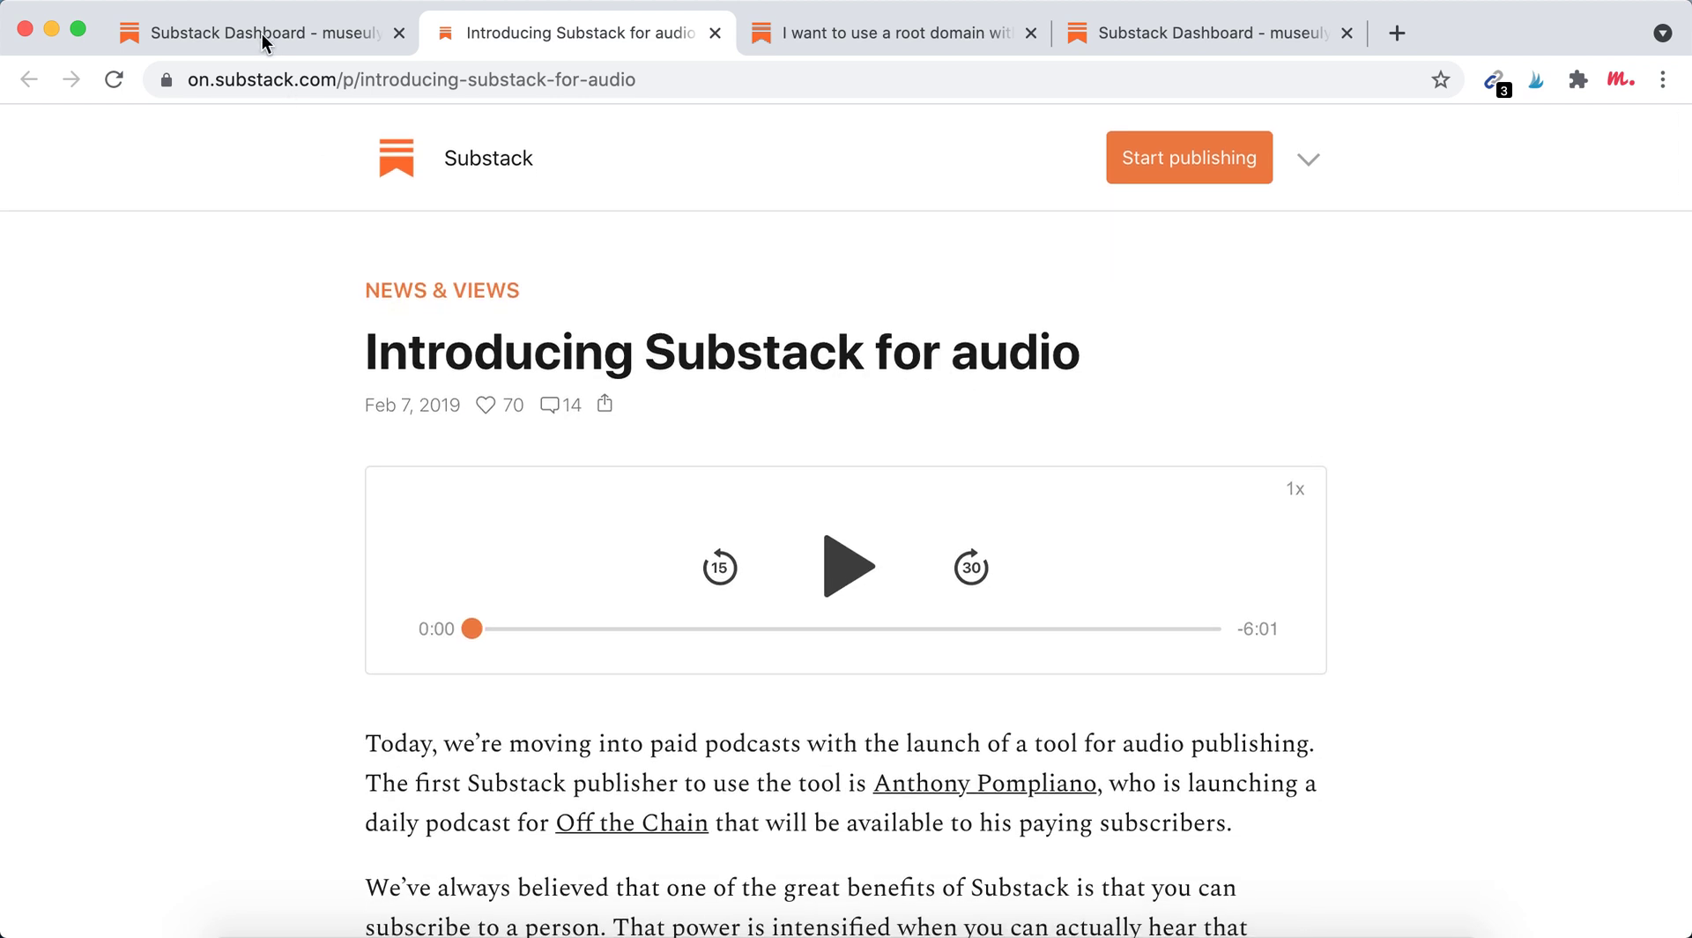
left_click(261, 33)
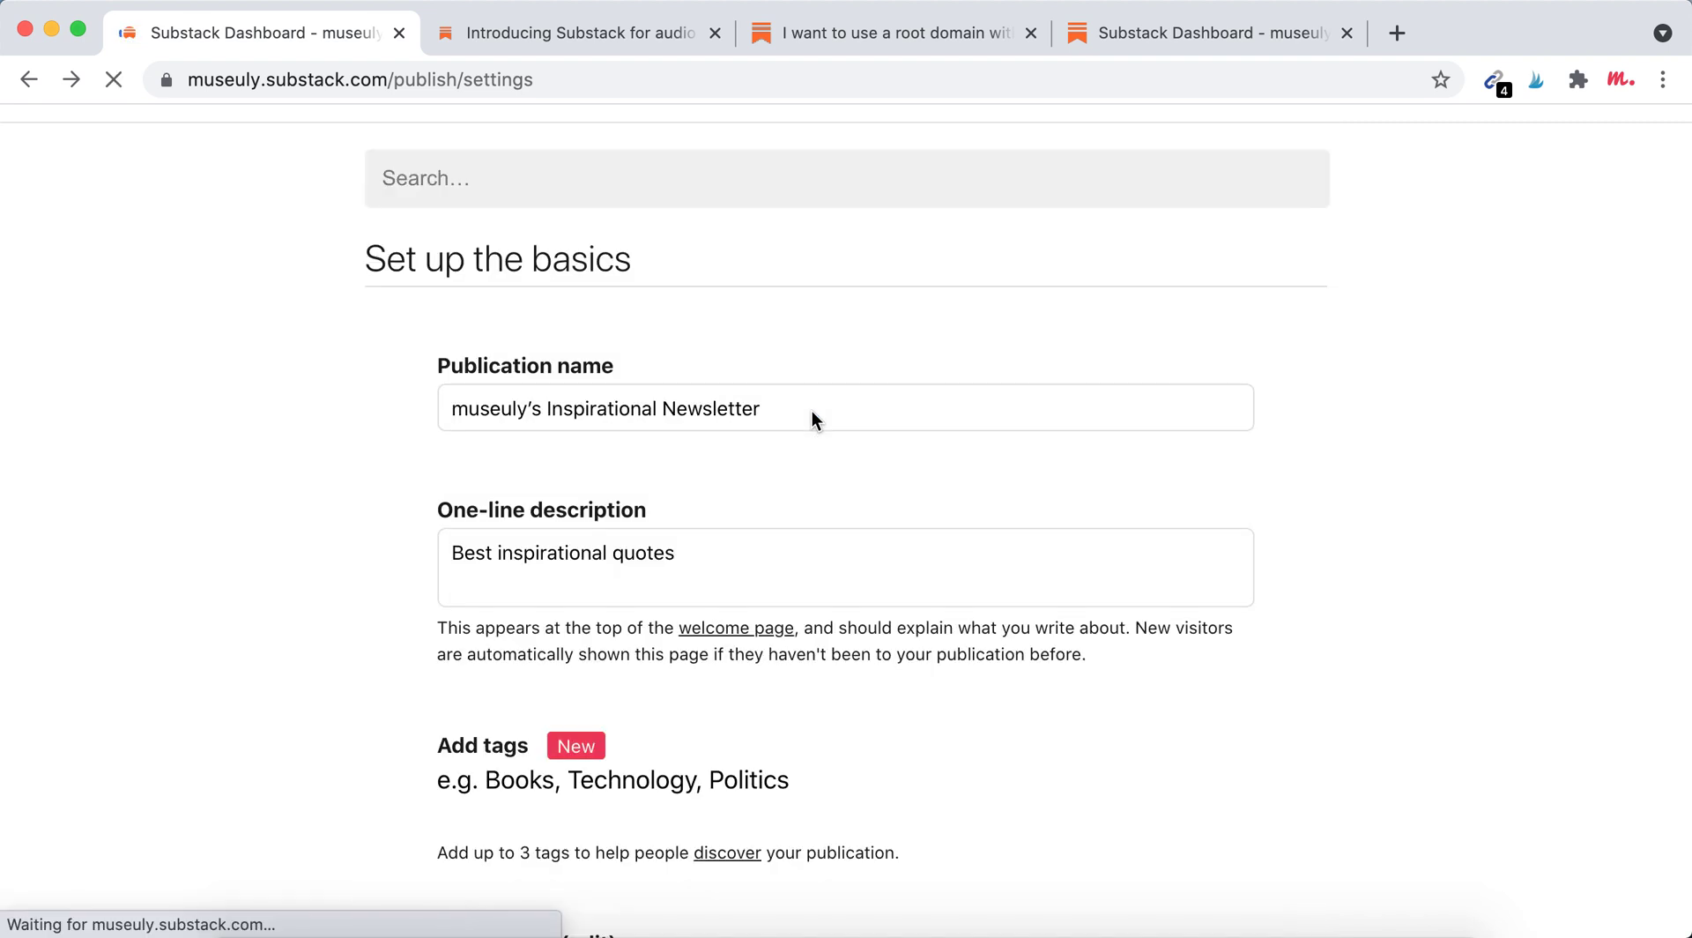
scroll(992, 446, "down", 1)
scroll(992, 446, "down", 10)
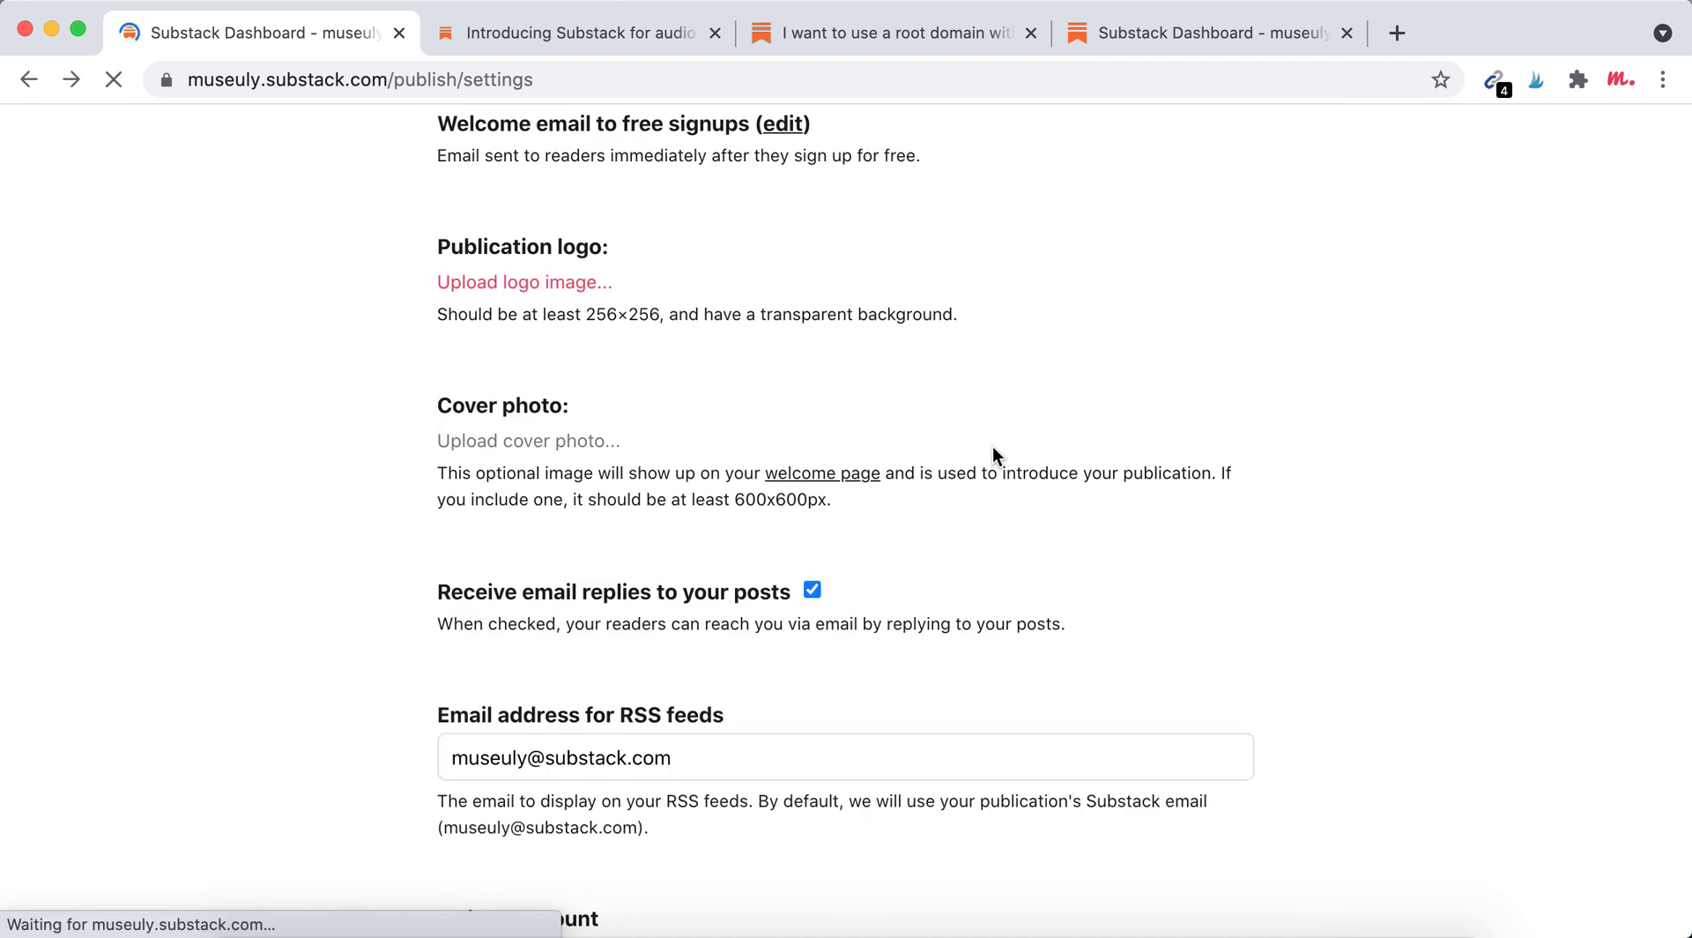
scroll(993, 446, "down", 10)
scroll(993, 448, "down", 1)
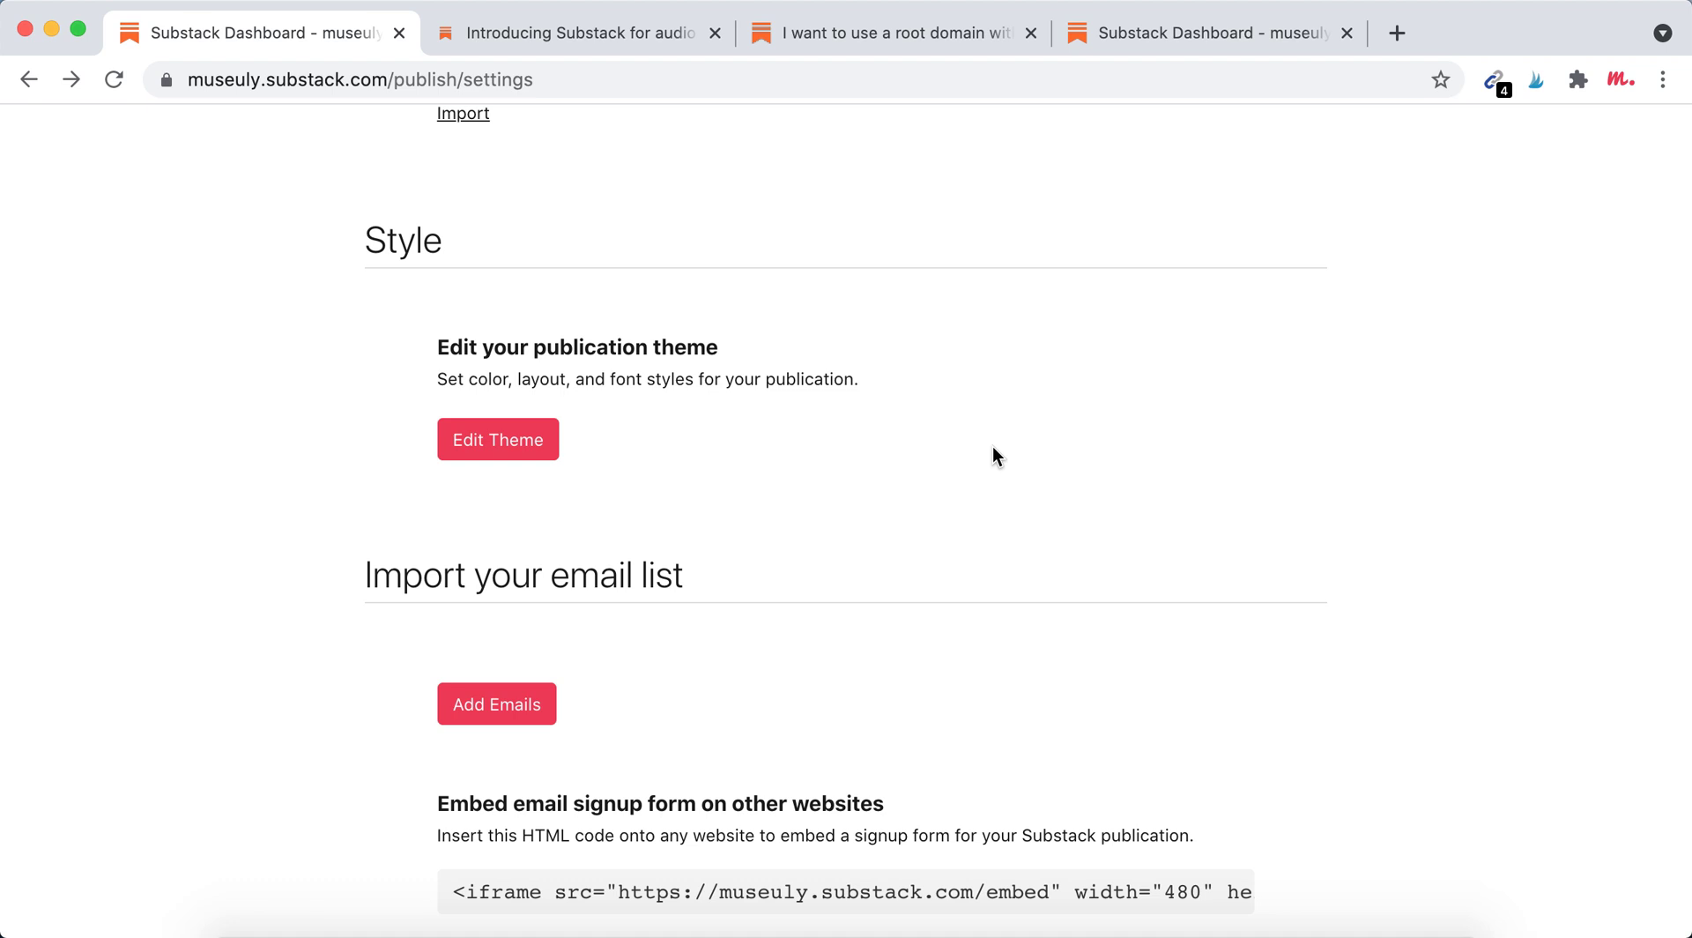
scroll(992, 449, "down", 8)
scroll(993, 449, "down", 5)
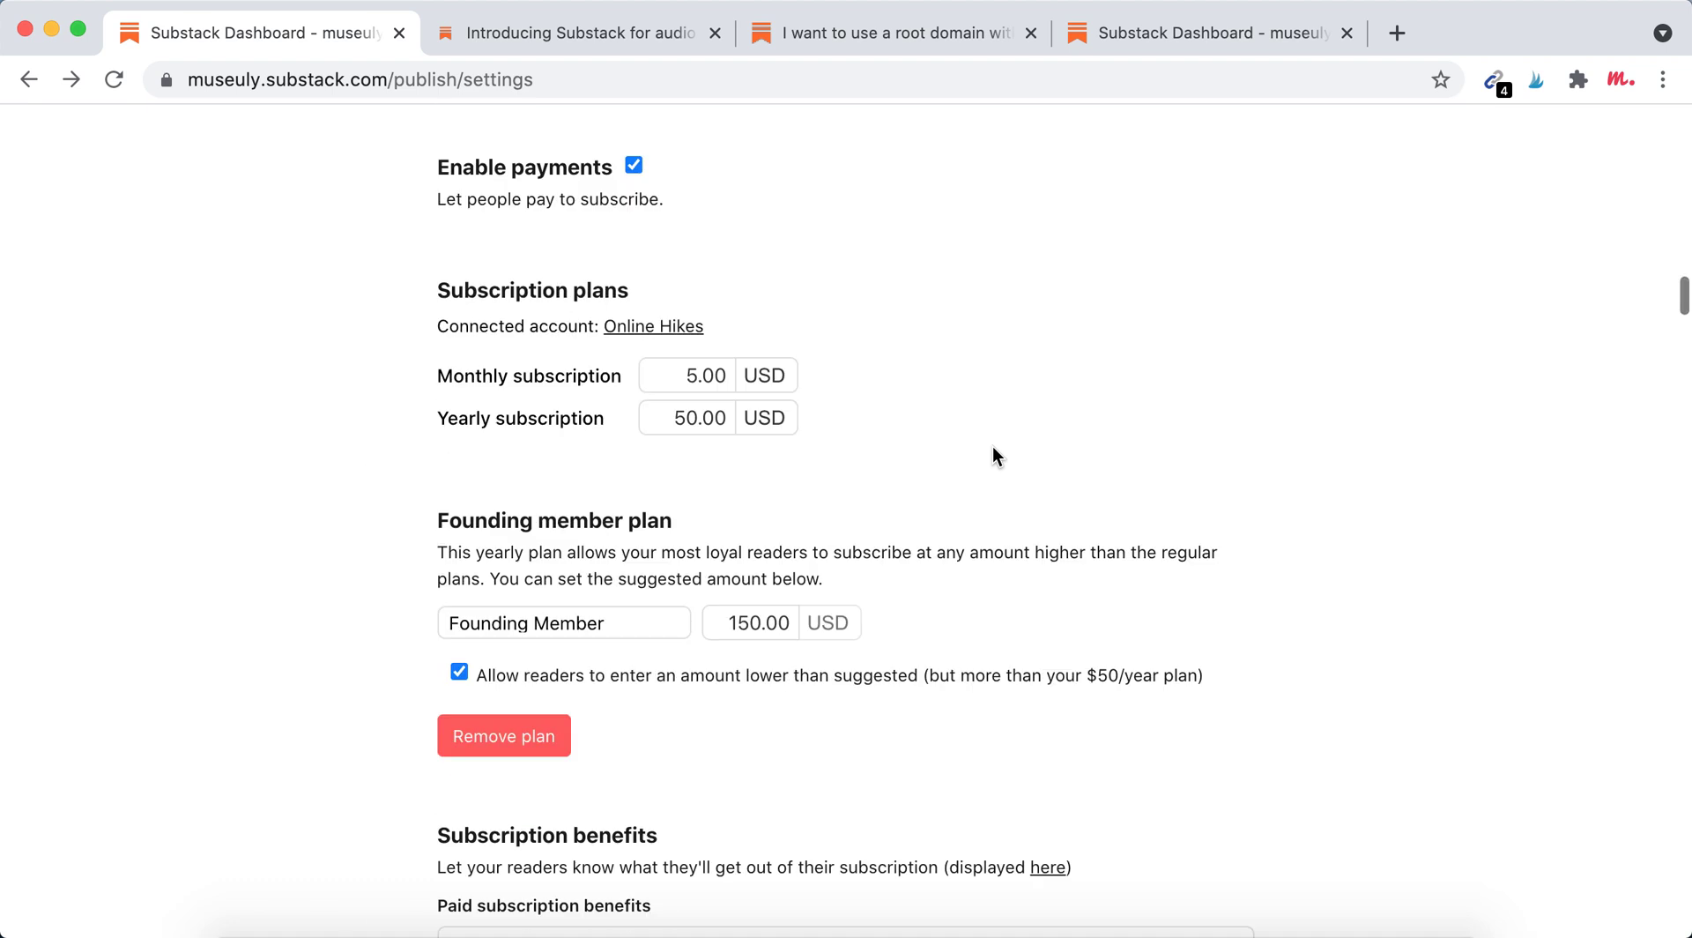
scroll(992, 449, "down", 8)
scroll(993, 449, "down", 10)
scroll(992, 450, "down", 10)
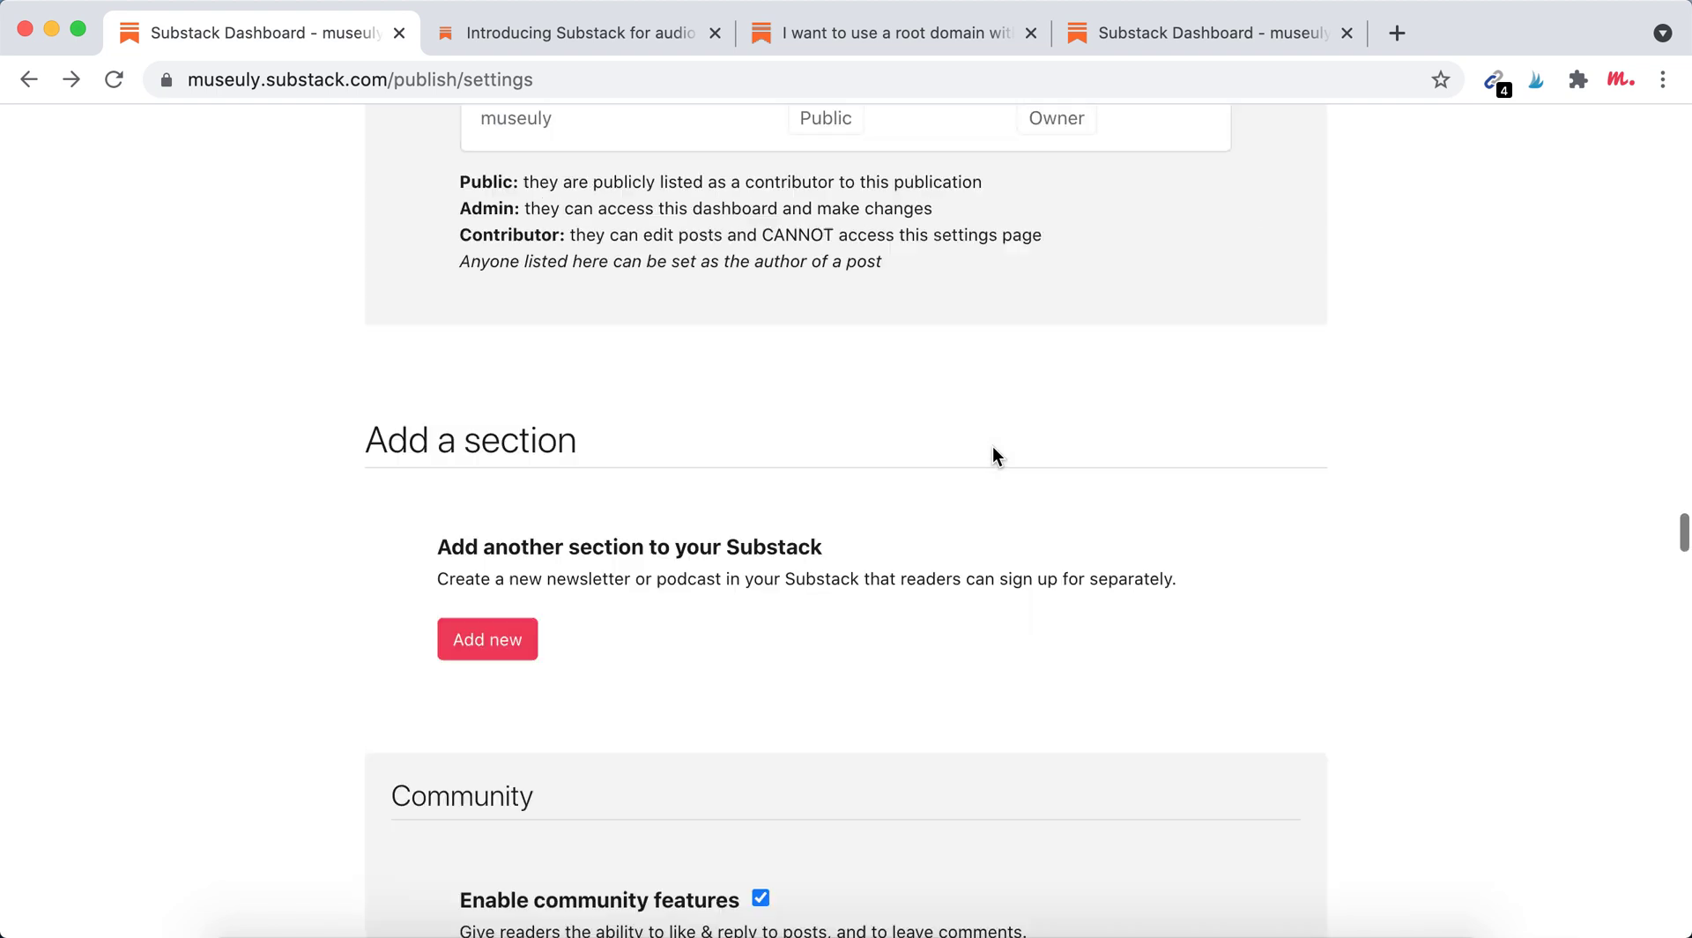
scroll(992, 449, "up", 5)
scroll(992, 450, "up", 5)
scroll(993, 451, "down", 4)
scroll(993, 451, "down", 15)
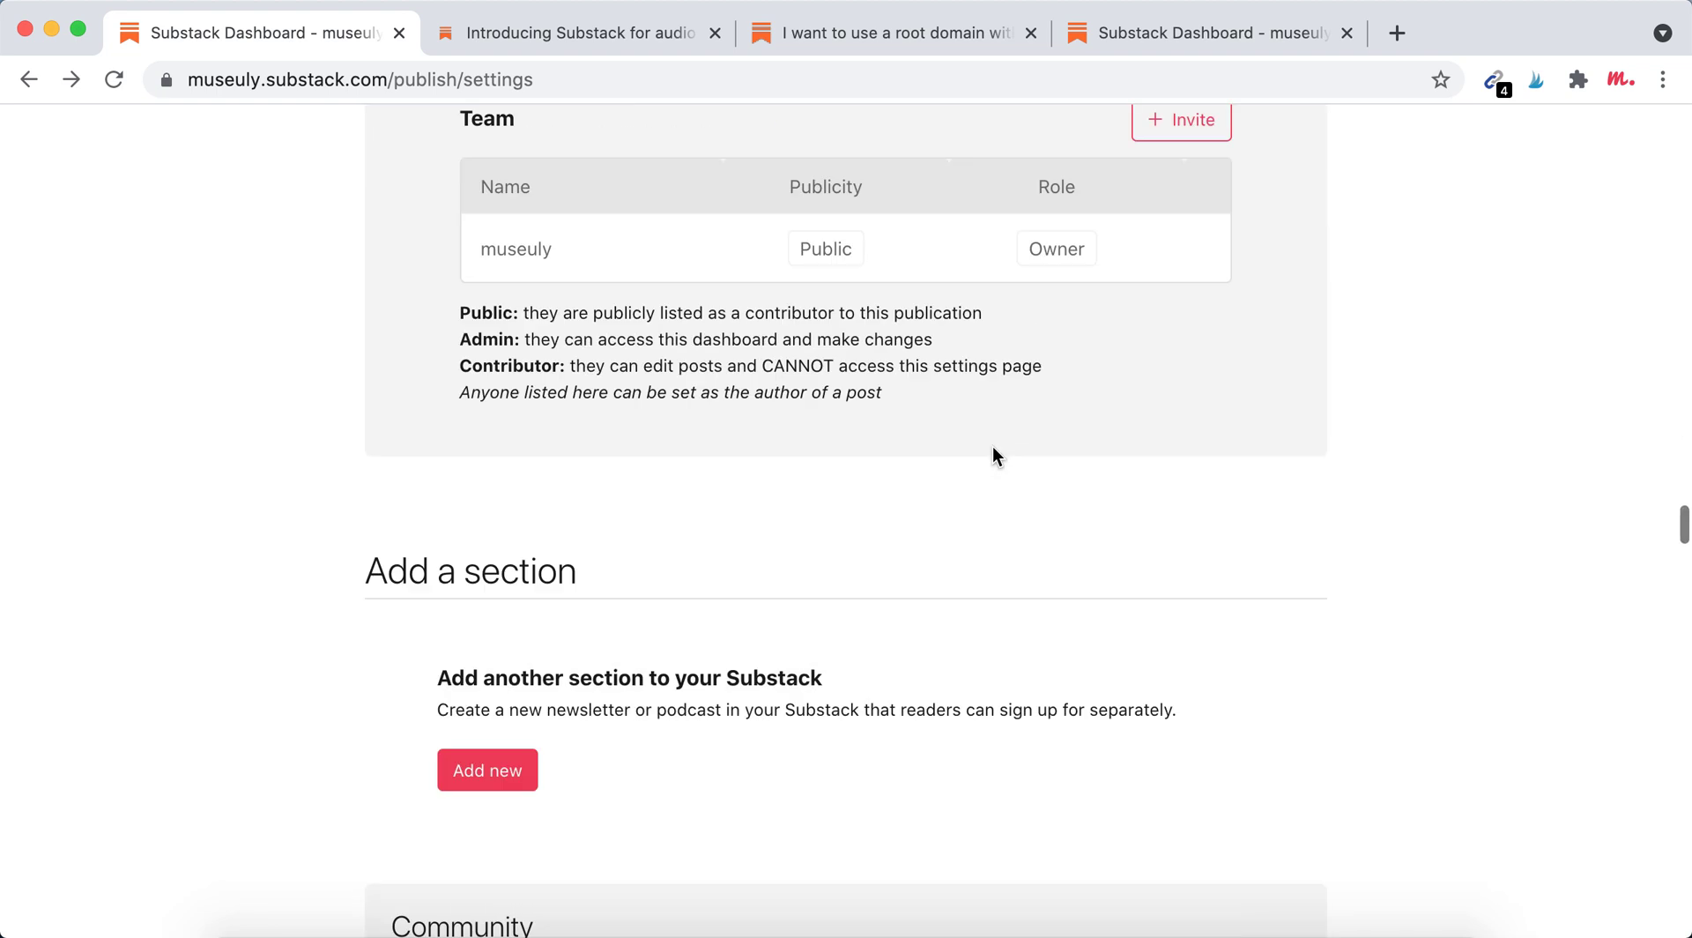
scroll(993, 451, "down", 10)
scroll(993, 451, "down", 4)
scroll(992, 456, "down", 10)
scroll(992, 455, "down", 8)
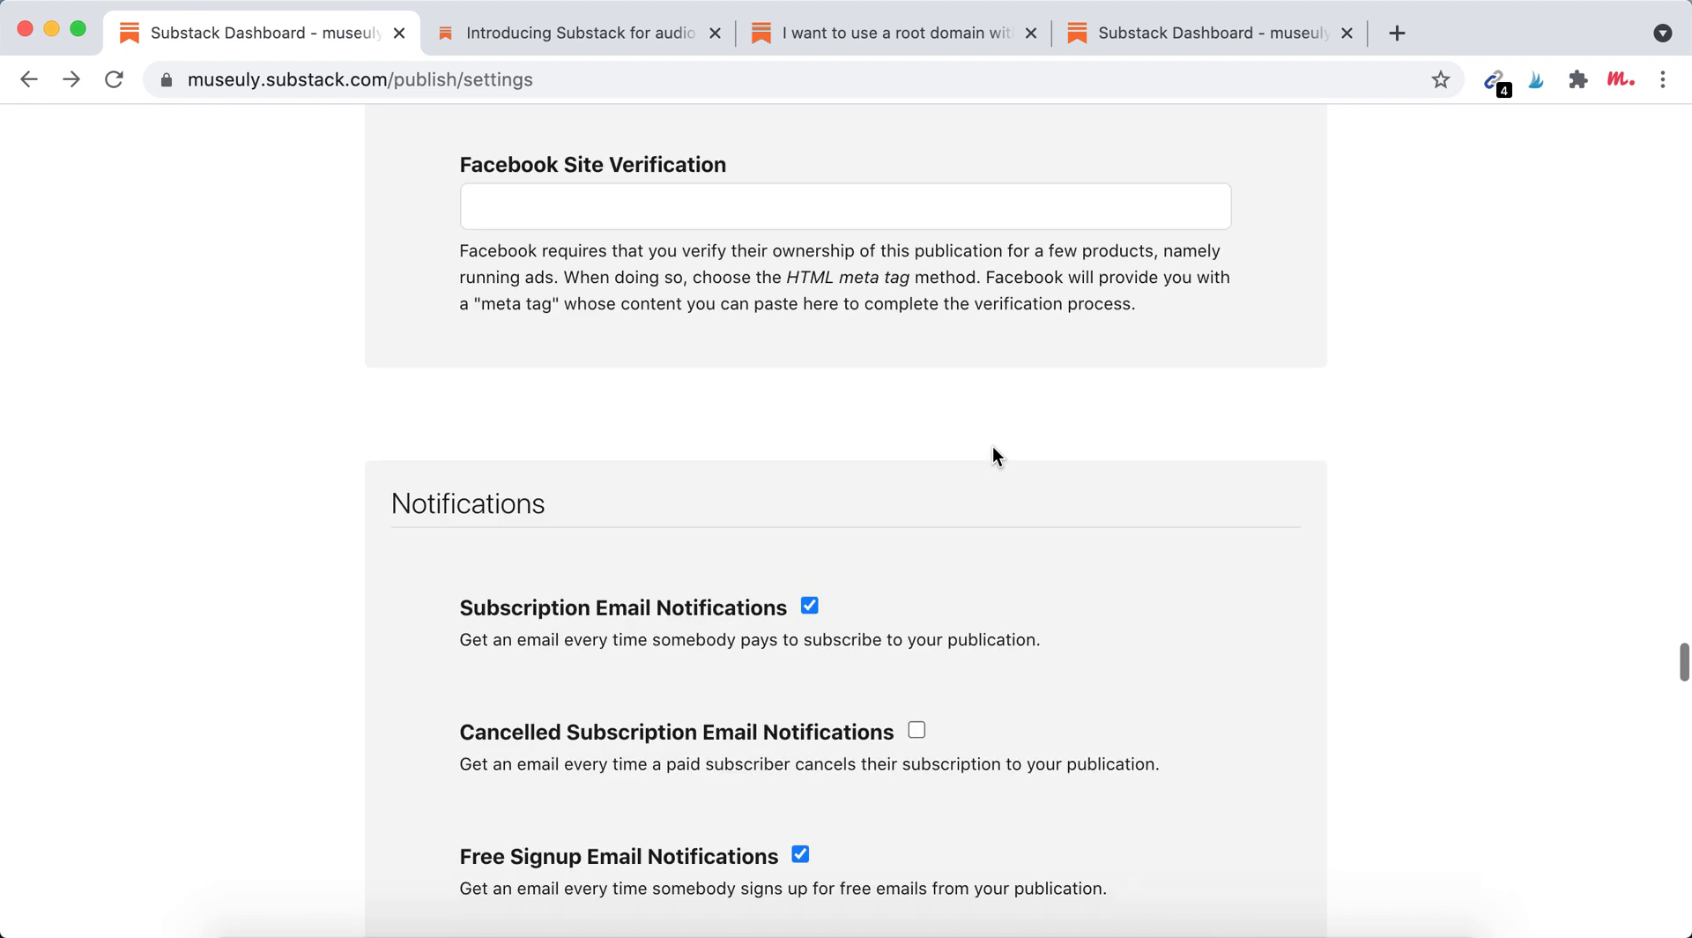
scroll(992, 456, "down", 5)
scroll(992, 456, "down", 4)
scroll(993, 446, "down", 10)
scroll(992, 446, "up", 1)
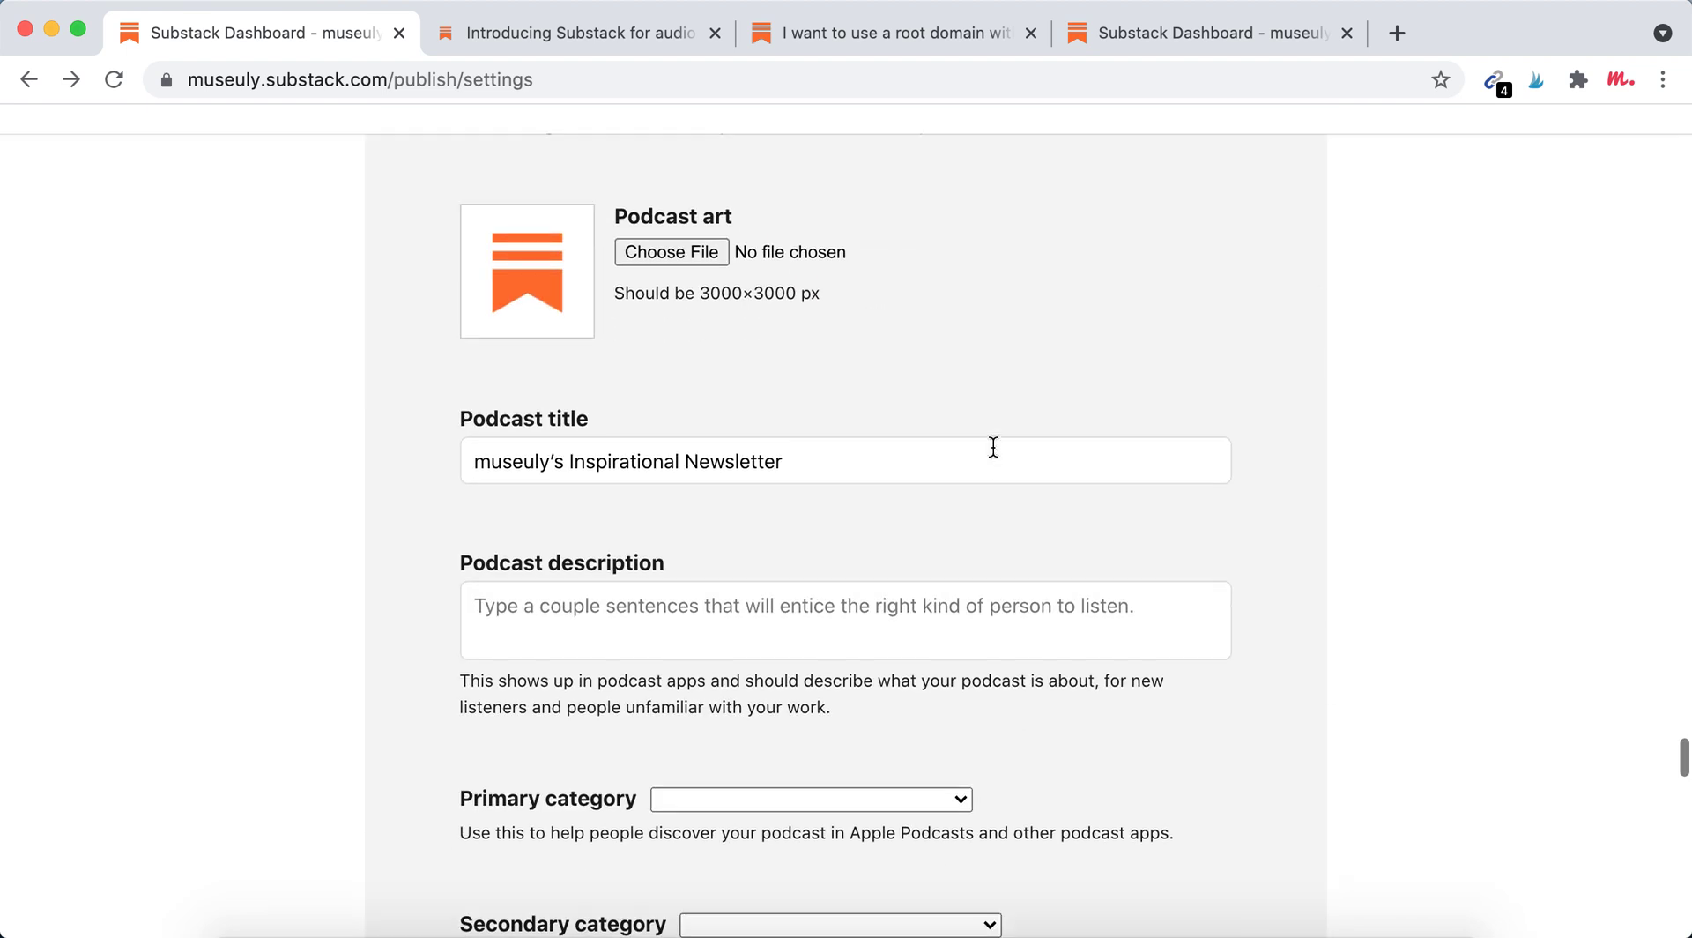
scroll(993, 446, "up", 2)
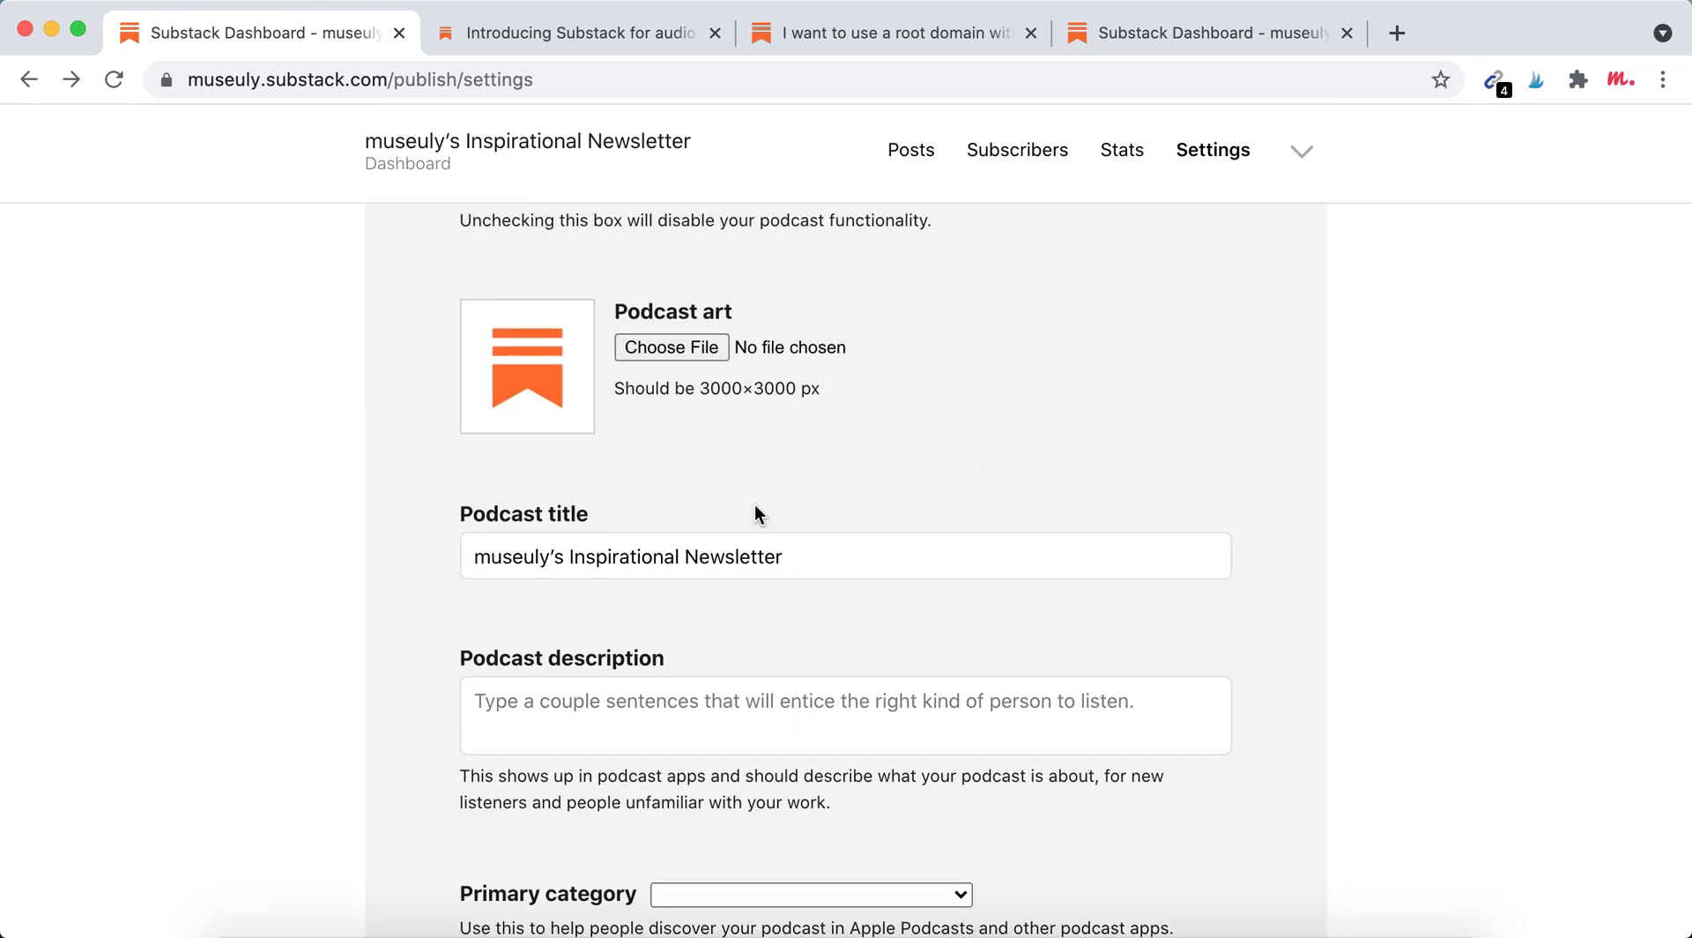
scroll(754, 504, "down", 2)
scroll(755, 504, "down", 1)
scroll(754, 504, "down", 1)
scroll(755, 505, "down", 5)
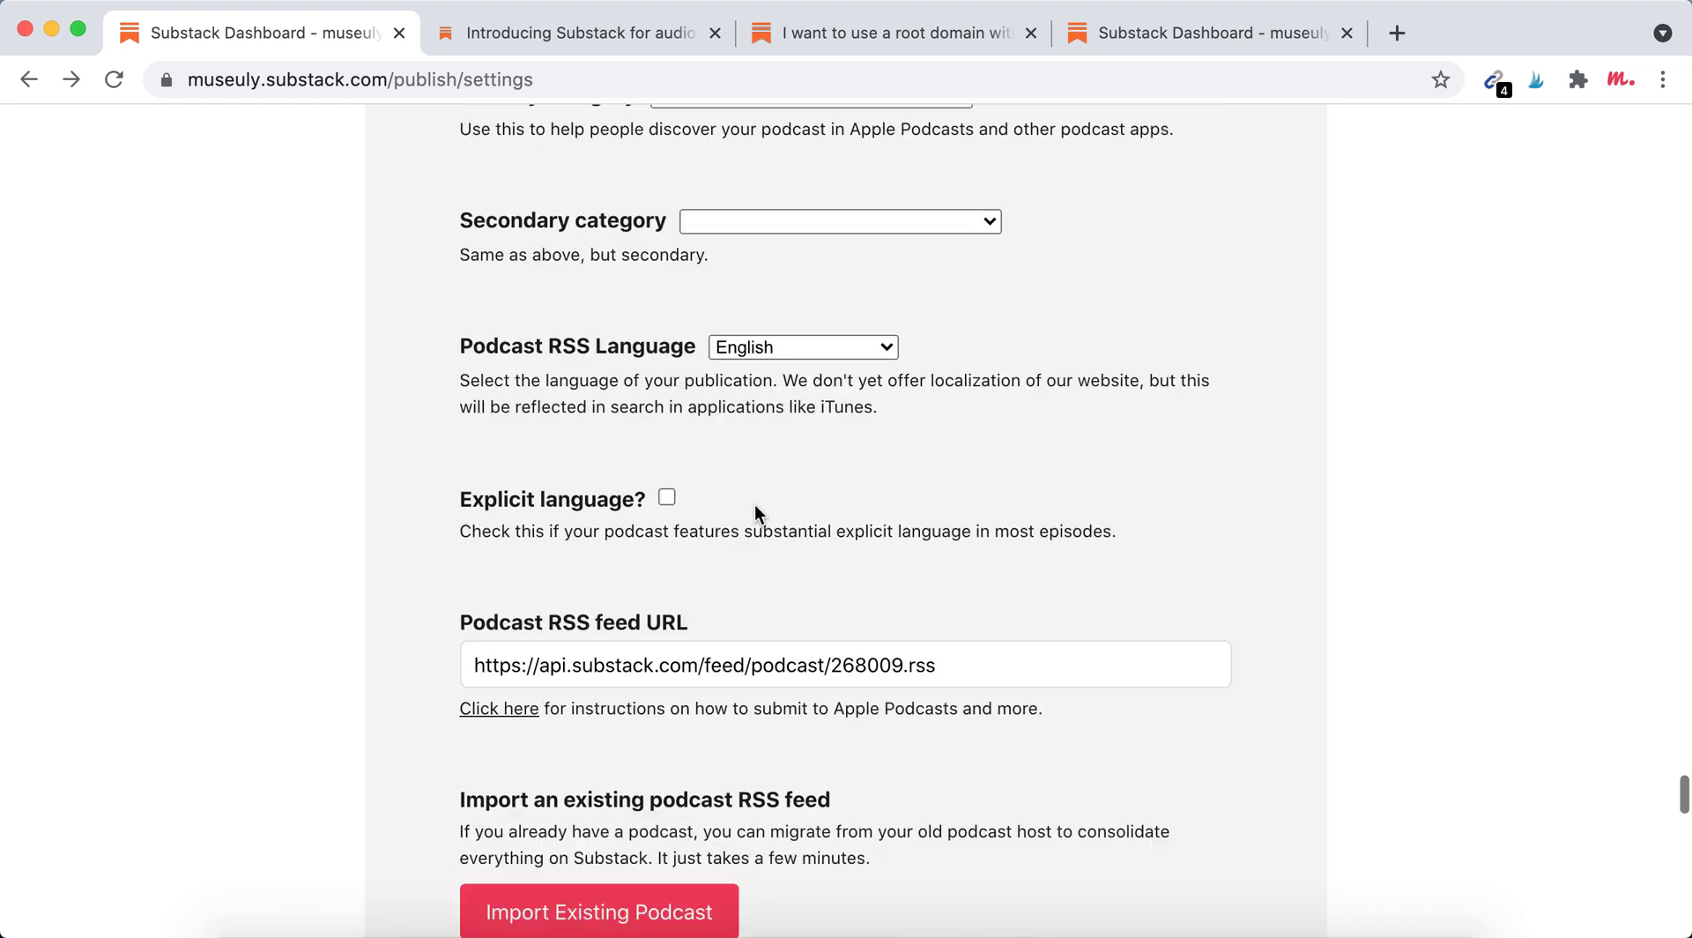
scroll(755, 504, "down", 2)
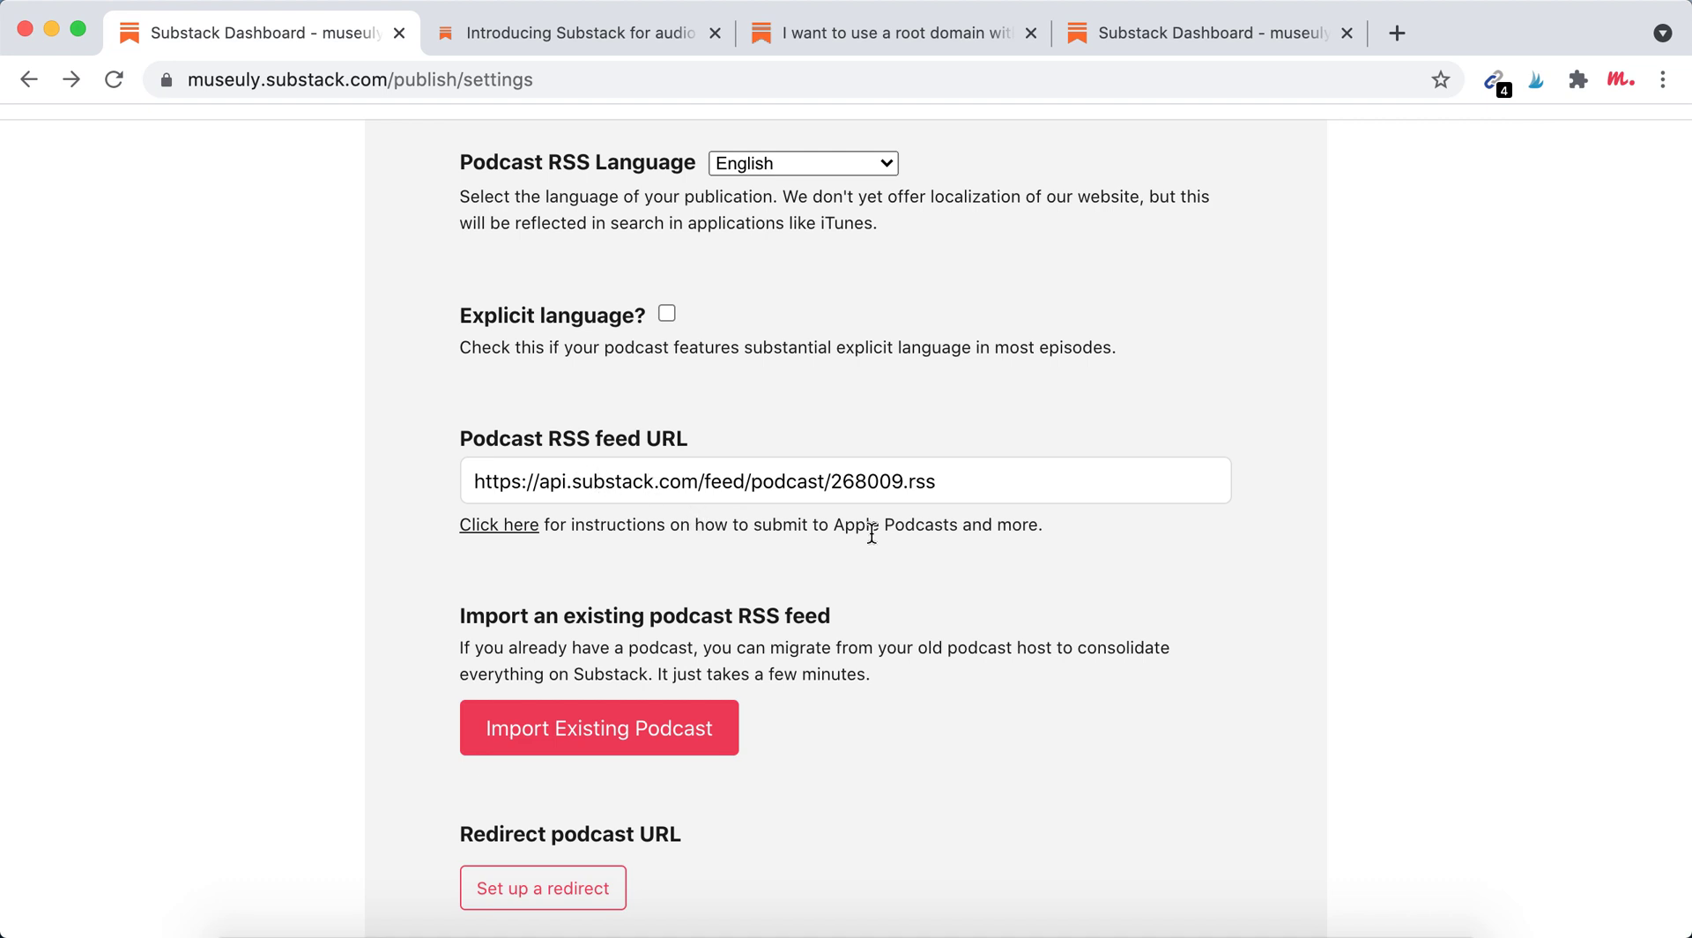
scroll(872, 533, "down", 1)
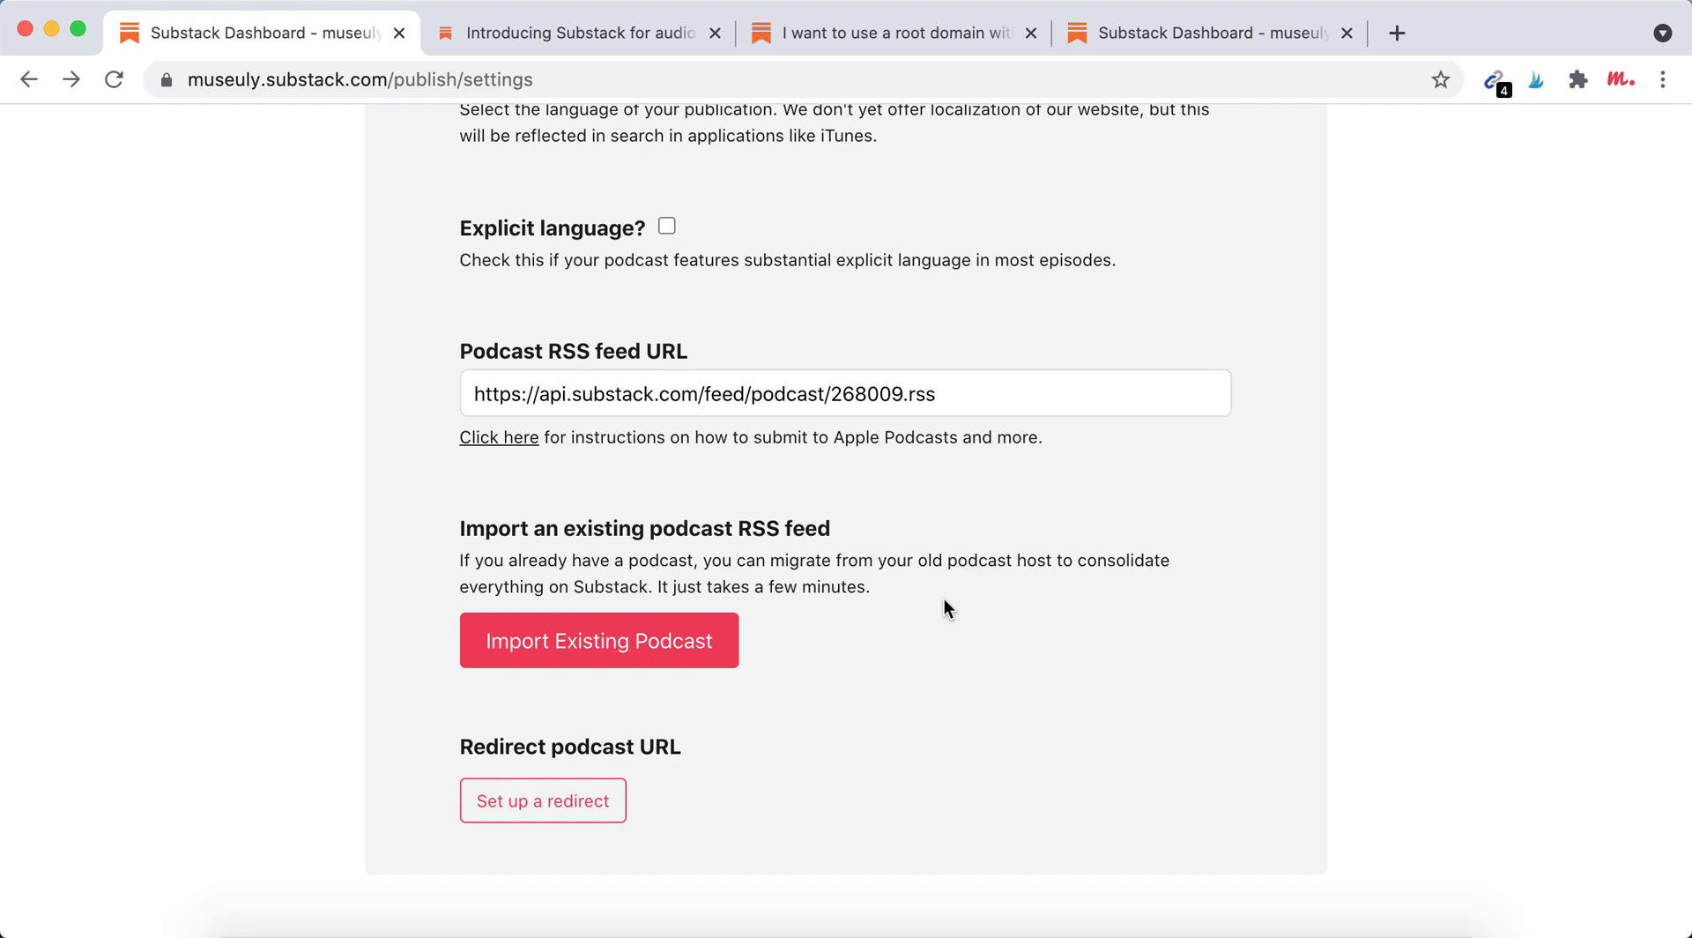
scroll(944, 599, "down", 2)
scroll(944, 600, "down", 3)
scroll(944, 599, "up", 3)
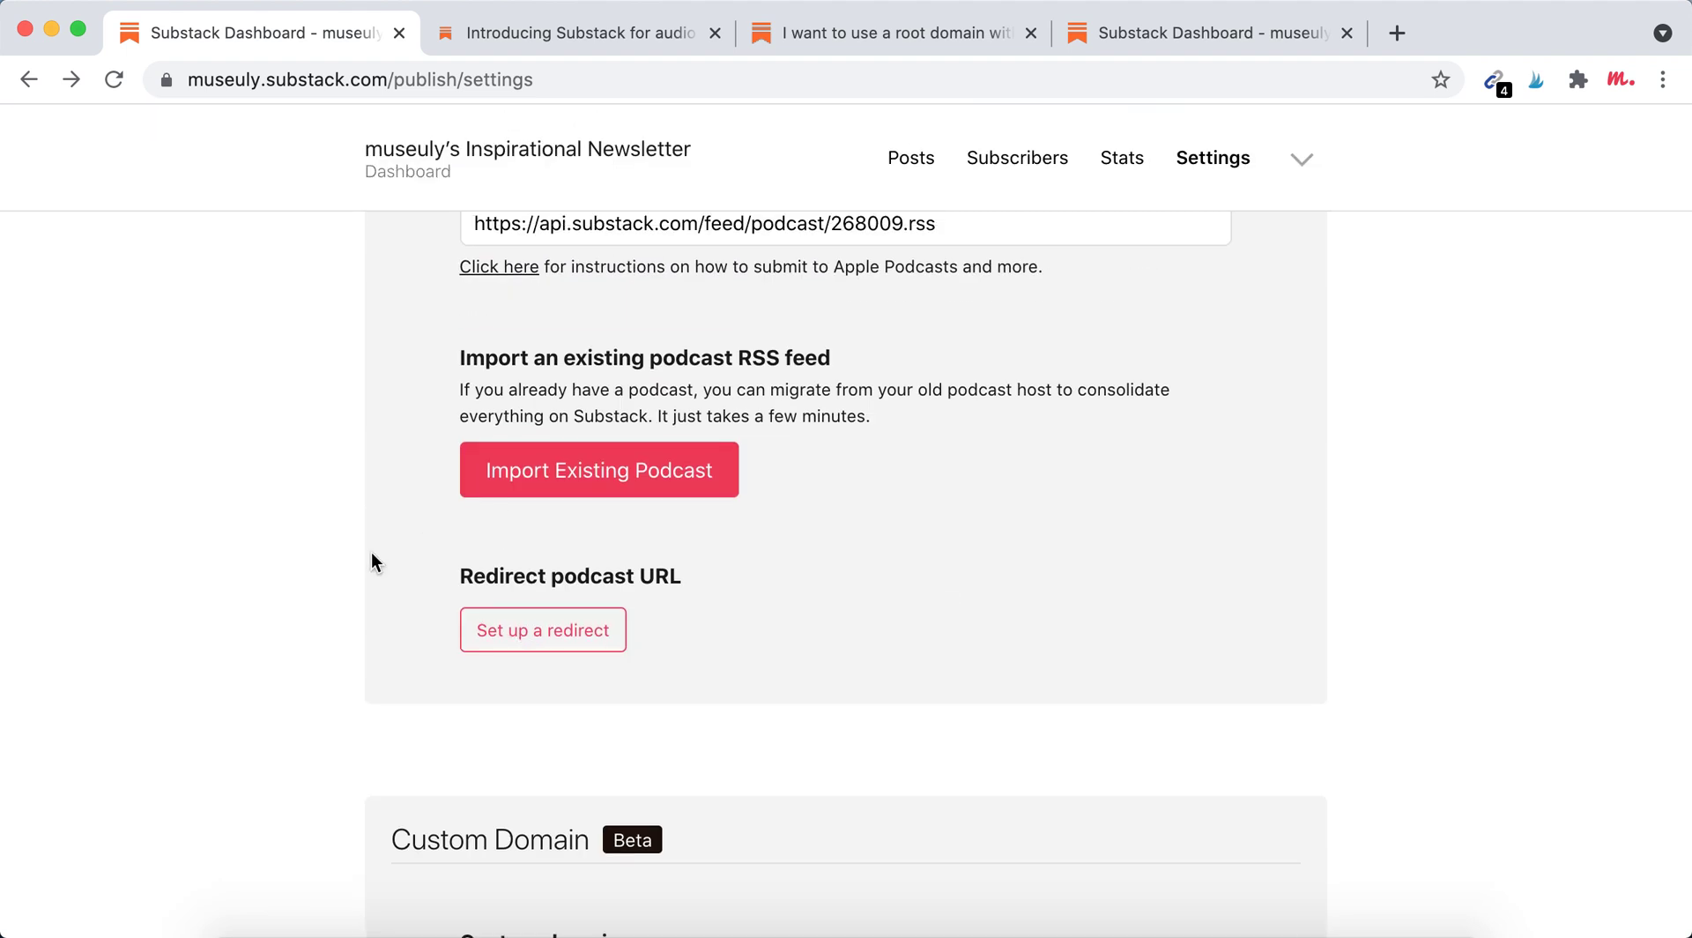
scroll(362, 548, "up", 5)
scroll(361, 548, "up", 10)
scroll(362, 549, "up", 5)
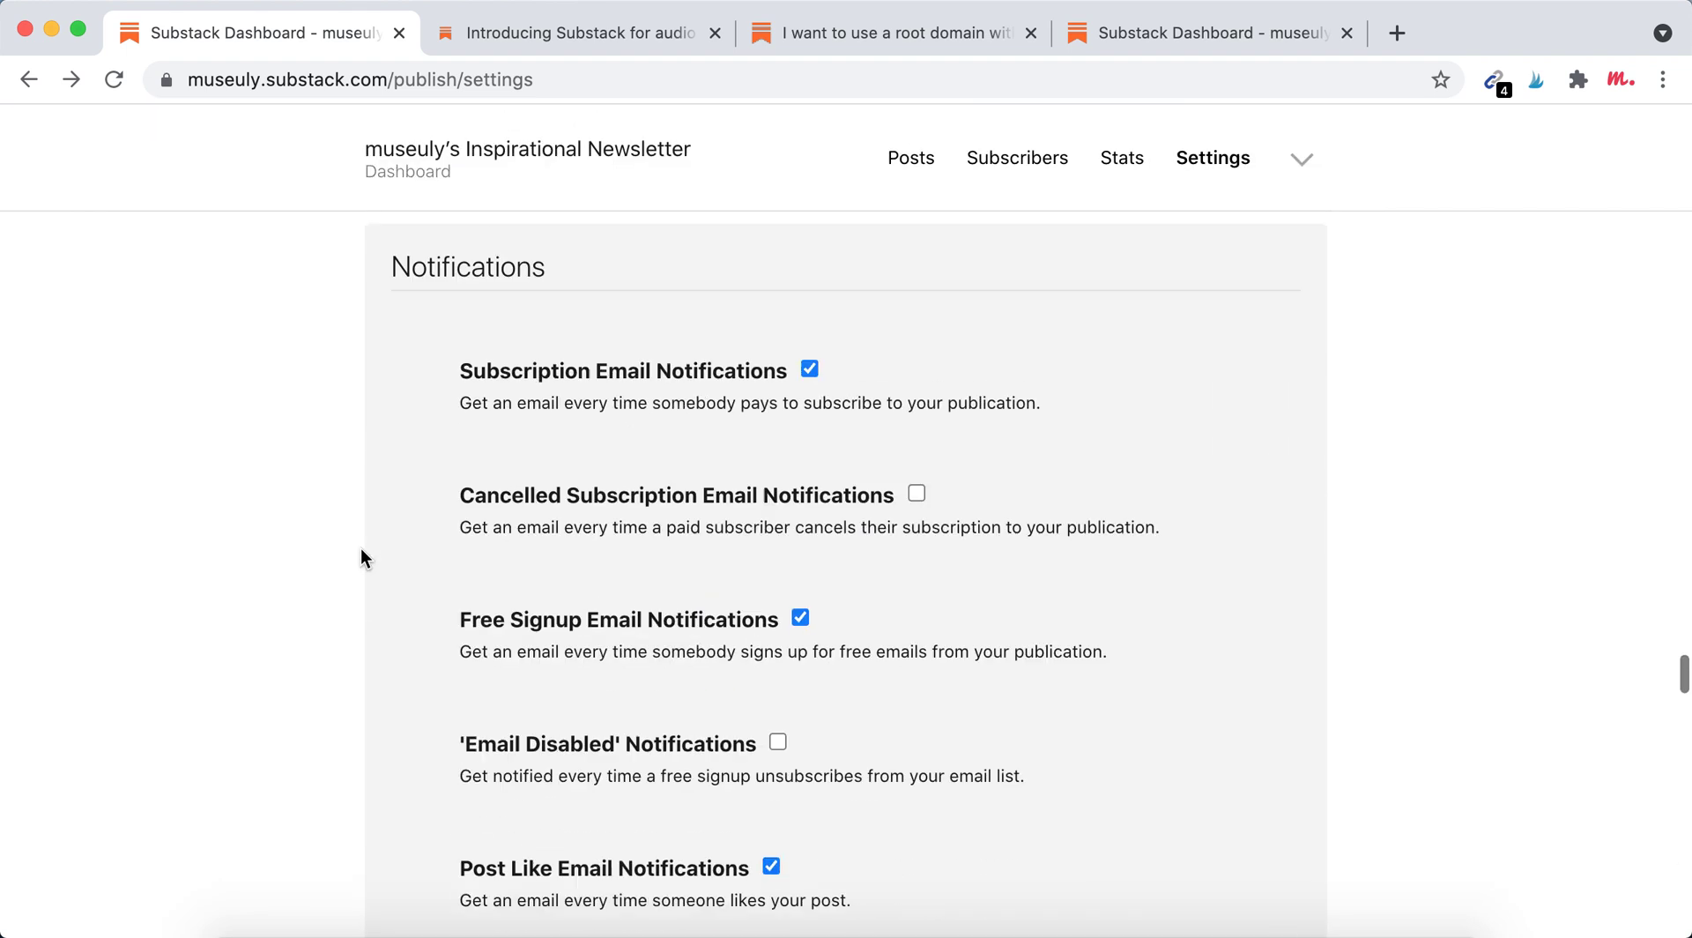
scroll(362, 548, "up", 5)
scroll(361, 548, "up", 2)
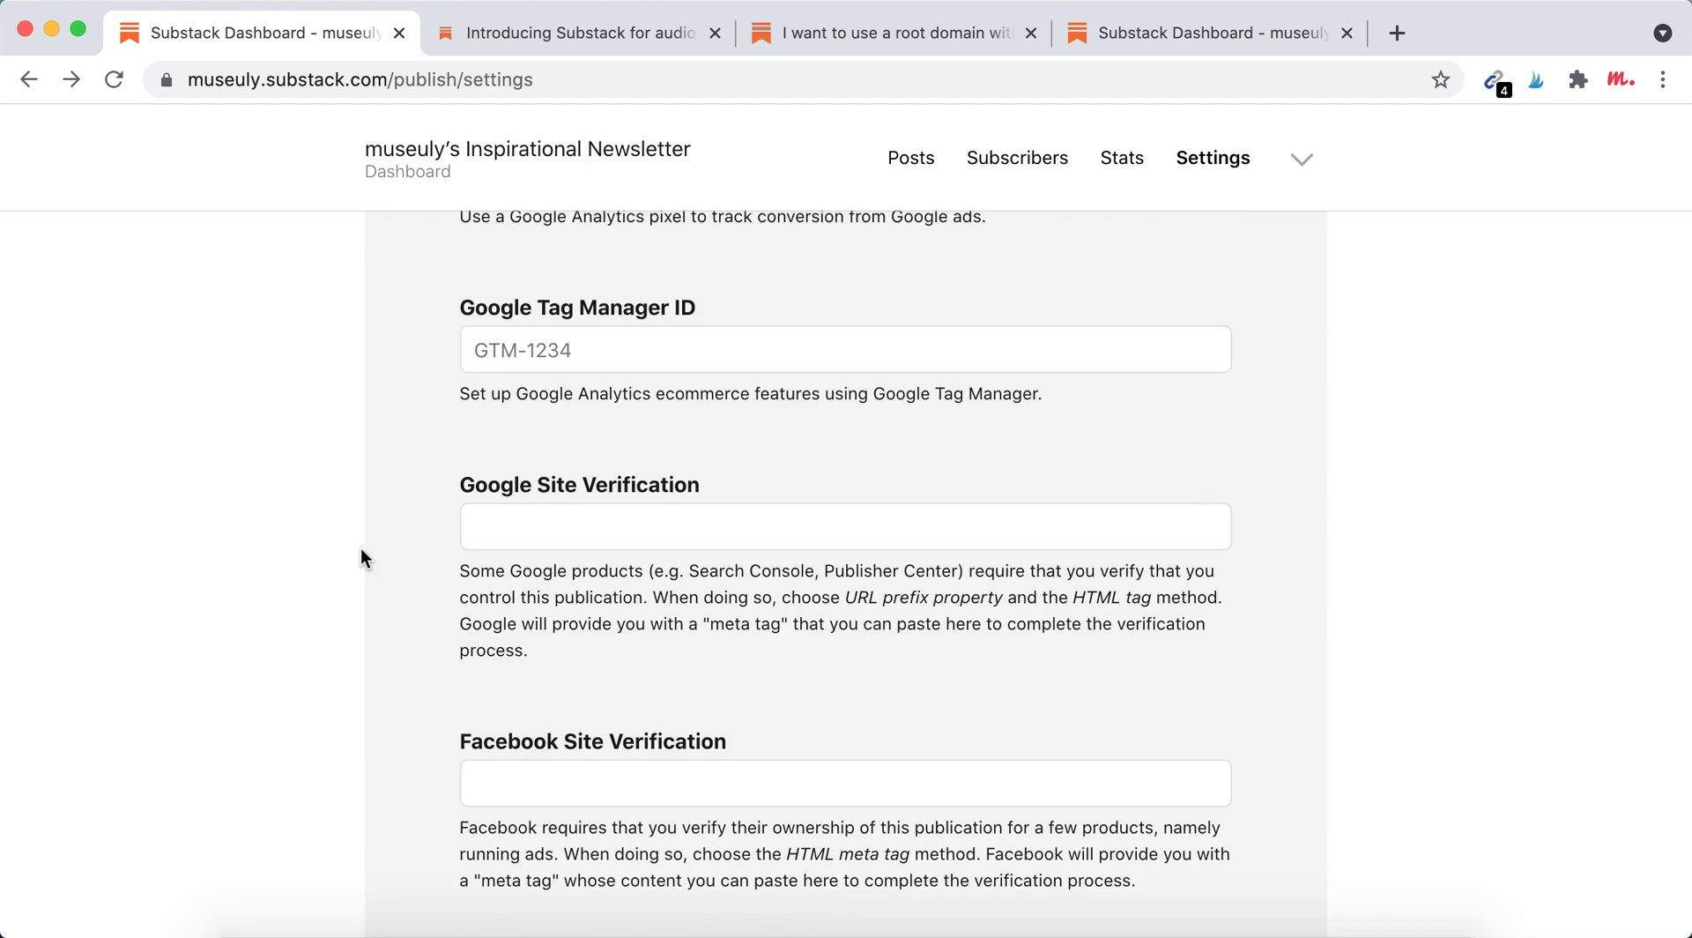
left_click(912, 157)
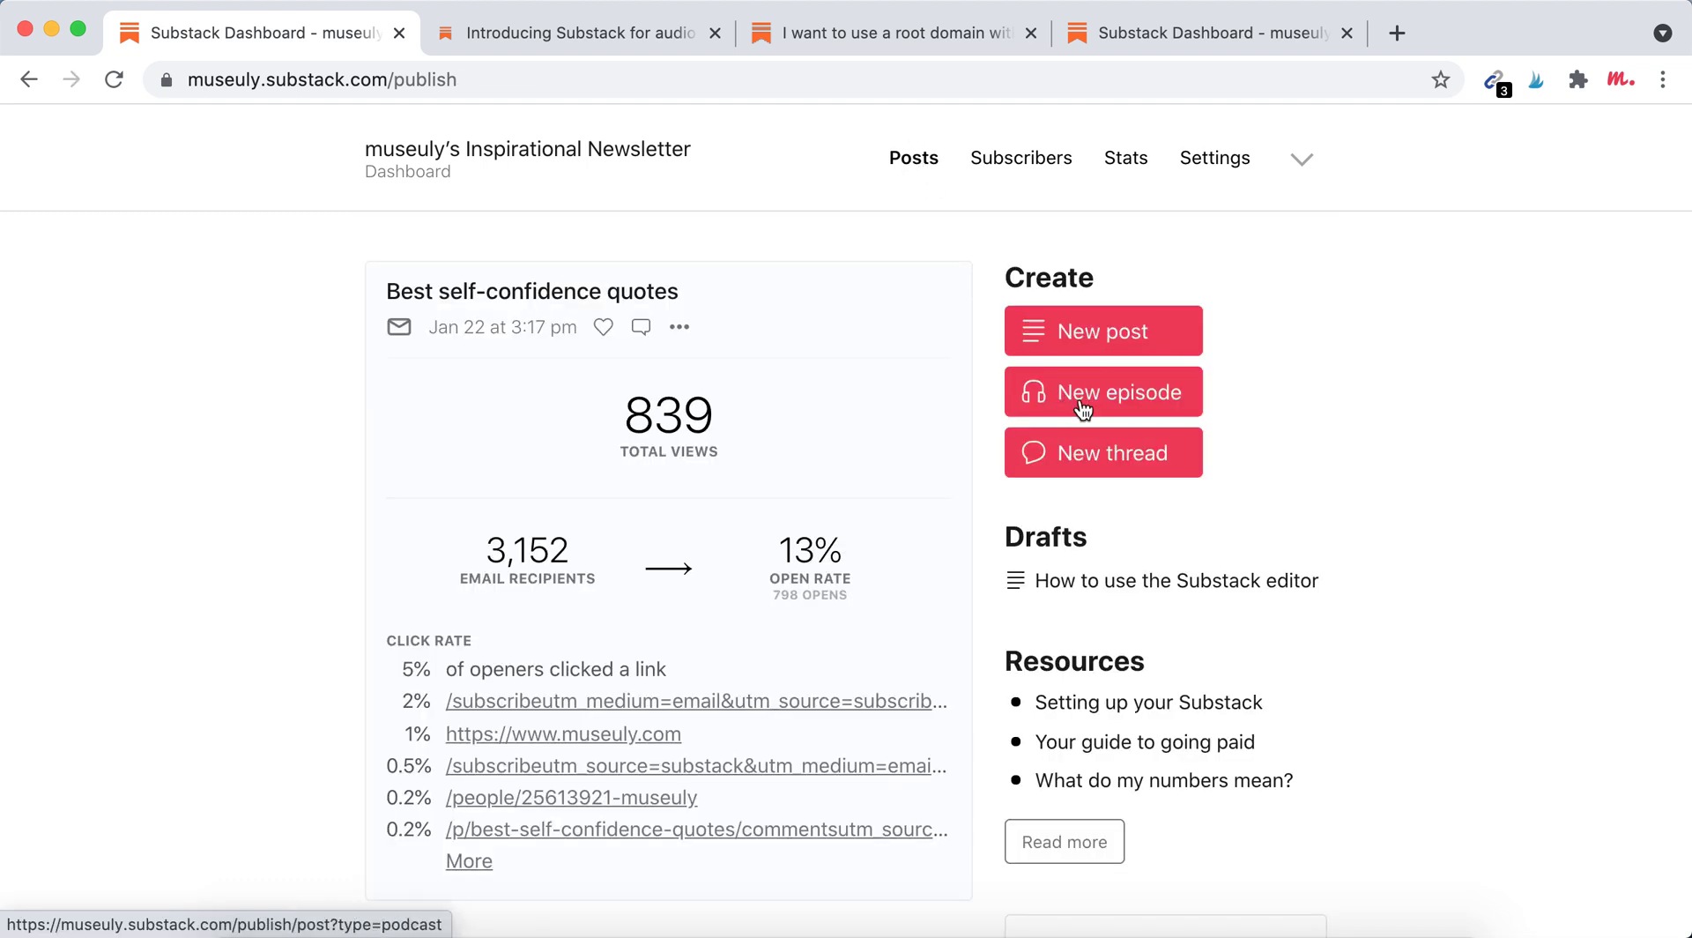
Step: Open a blank podcast episode draft via New episode in the dashboard
left_click(1080, 404)
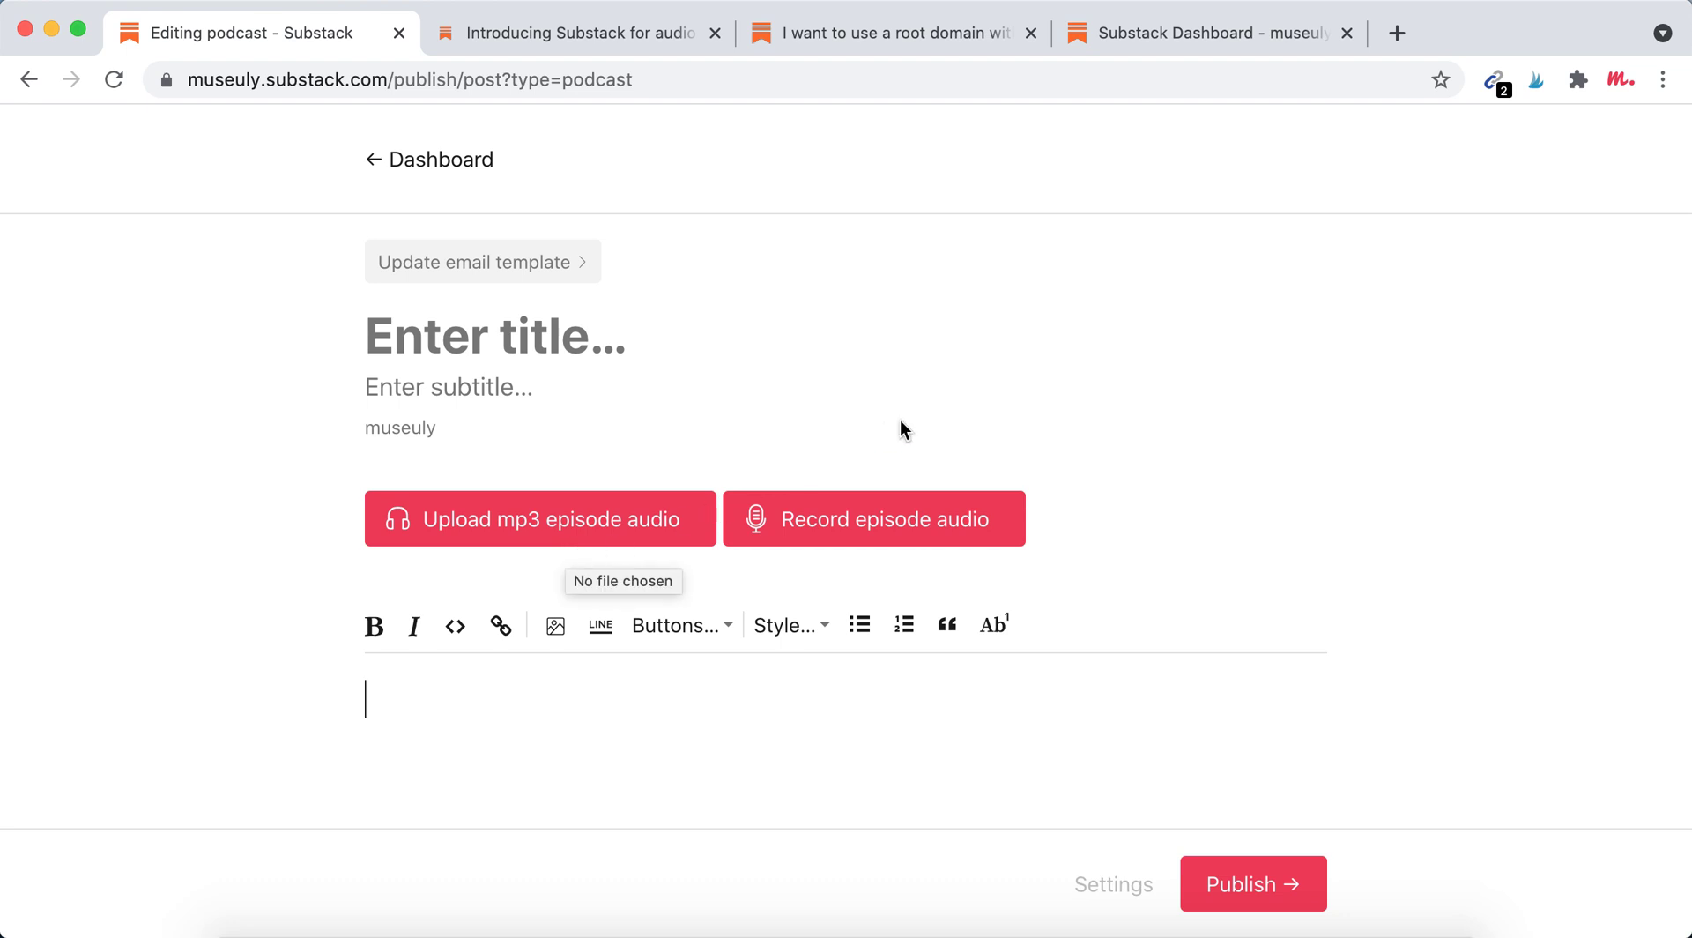
scroll(901, 424, "down", 2)
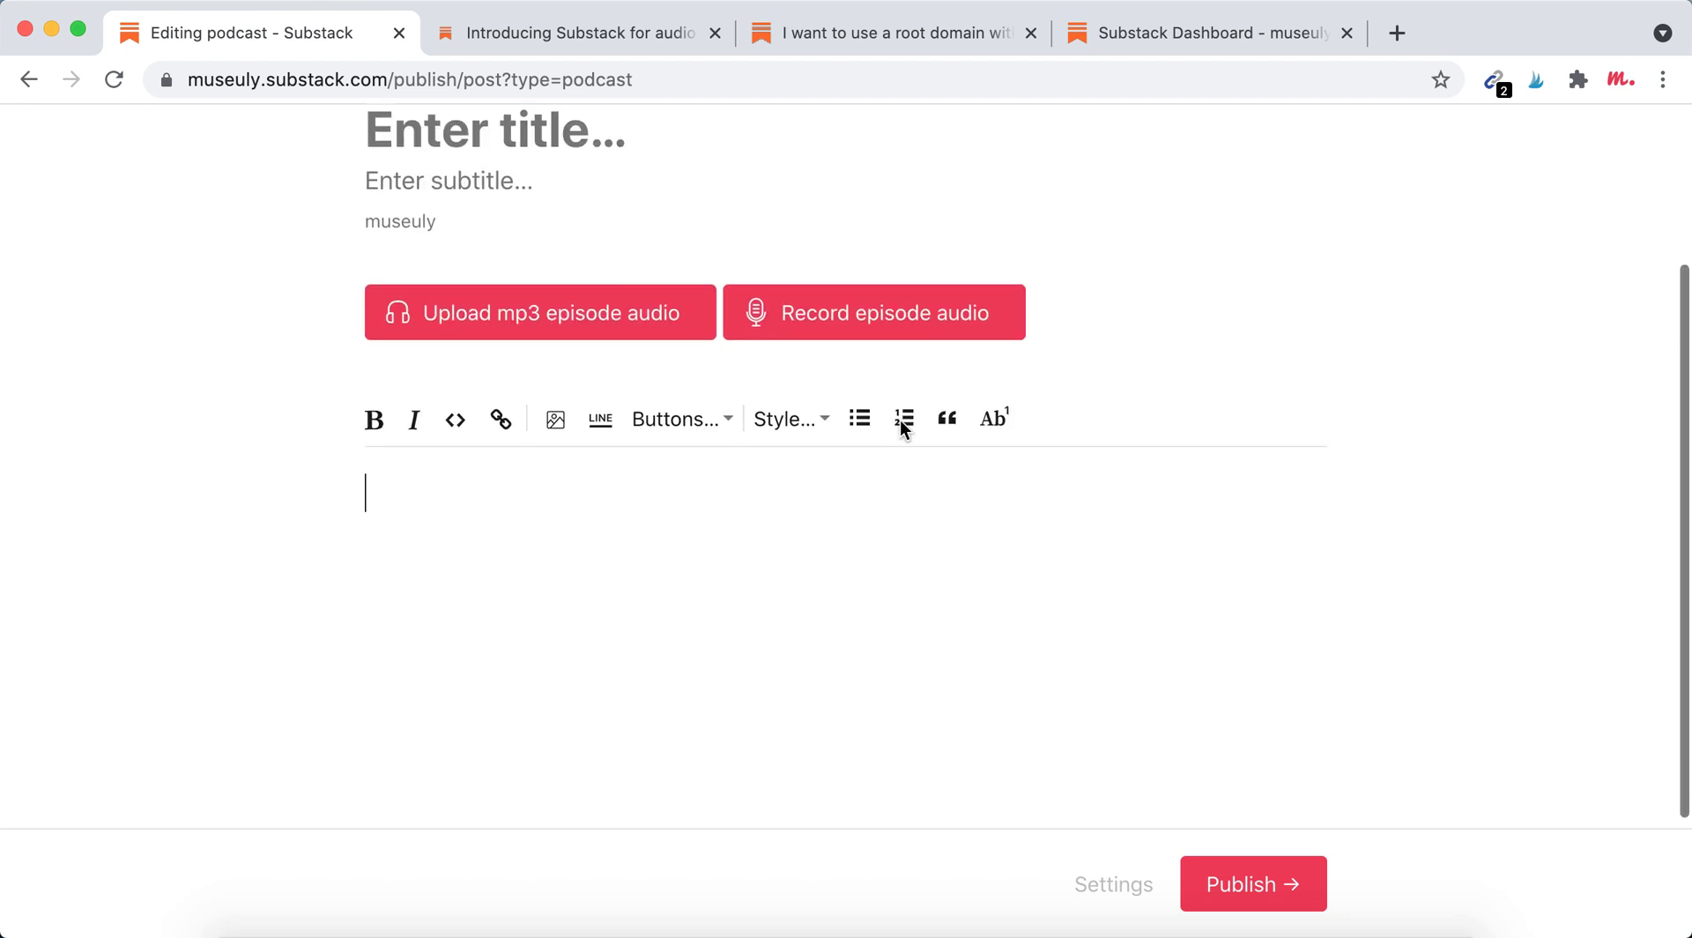
Step: Record a roughly 6-second microphone clip and upload it into the episode draft
left_click(867, 335)
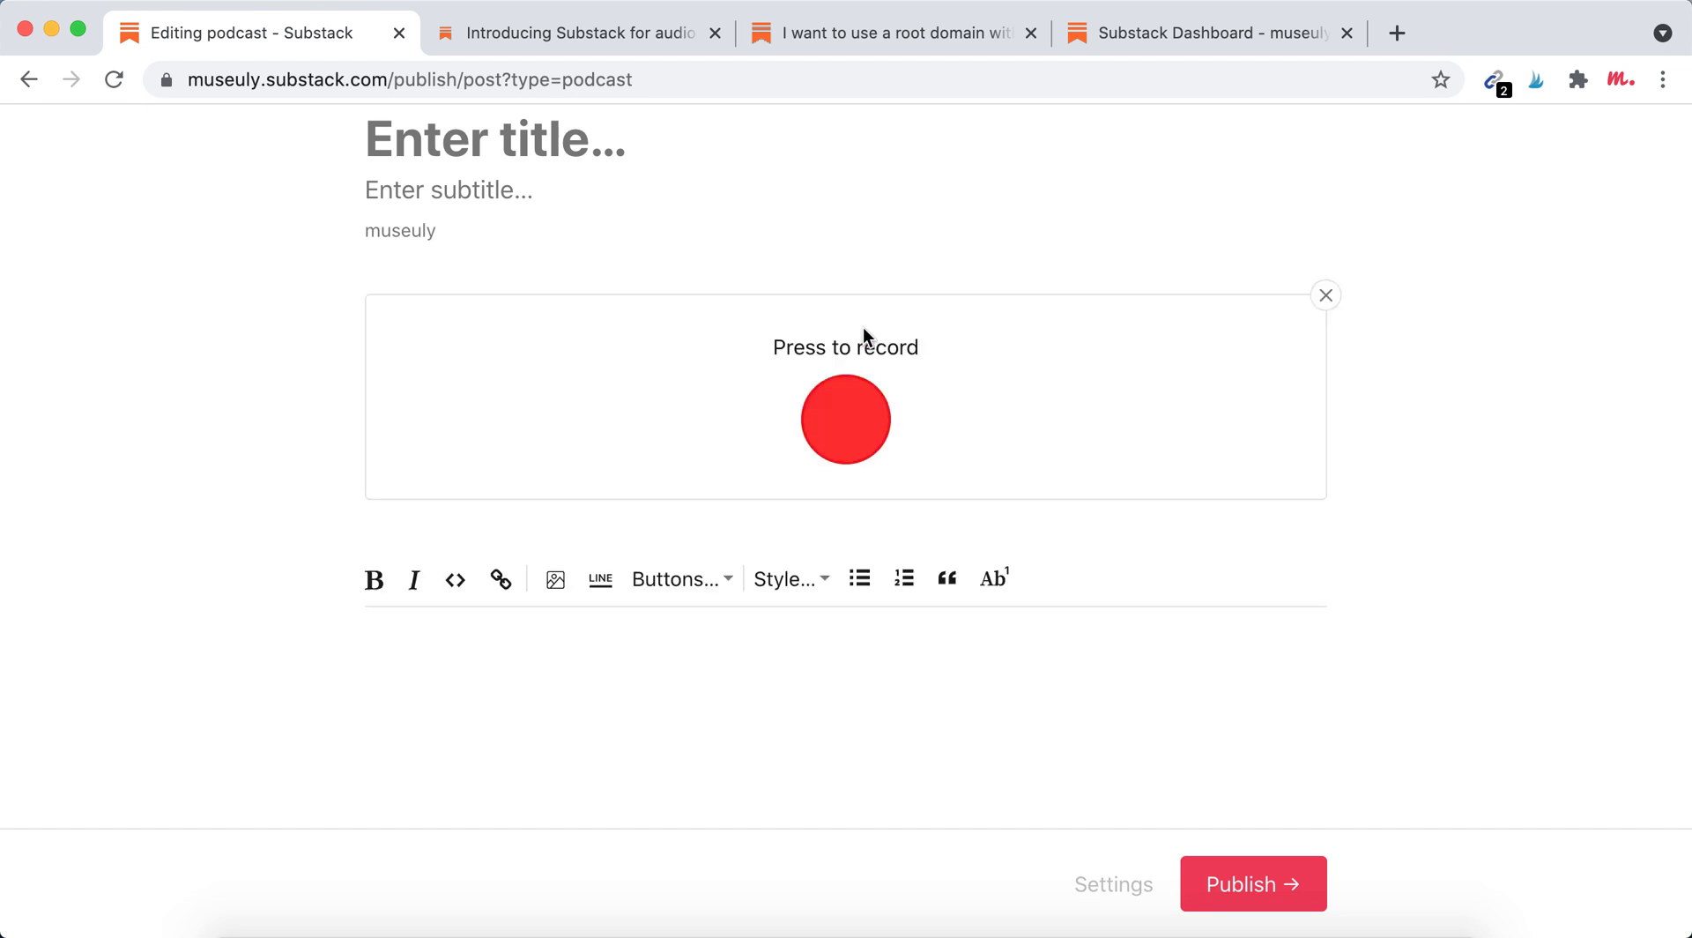
left_click(509, 234)
left_click(823, 409)
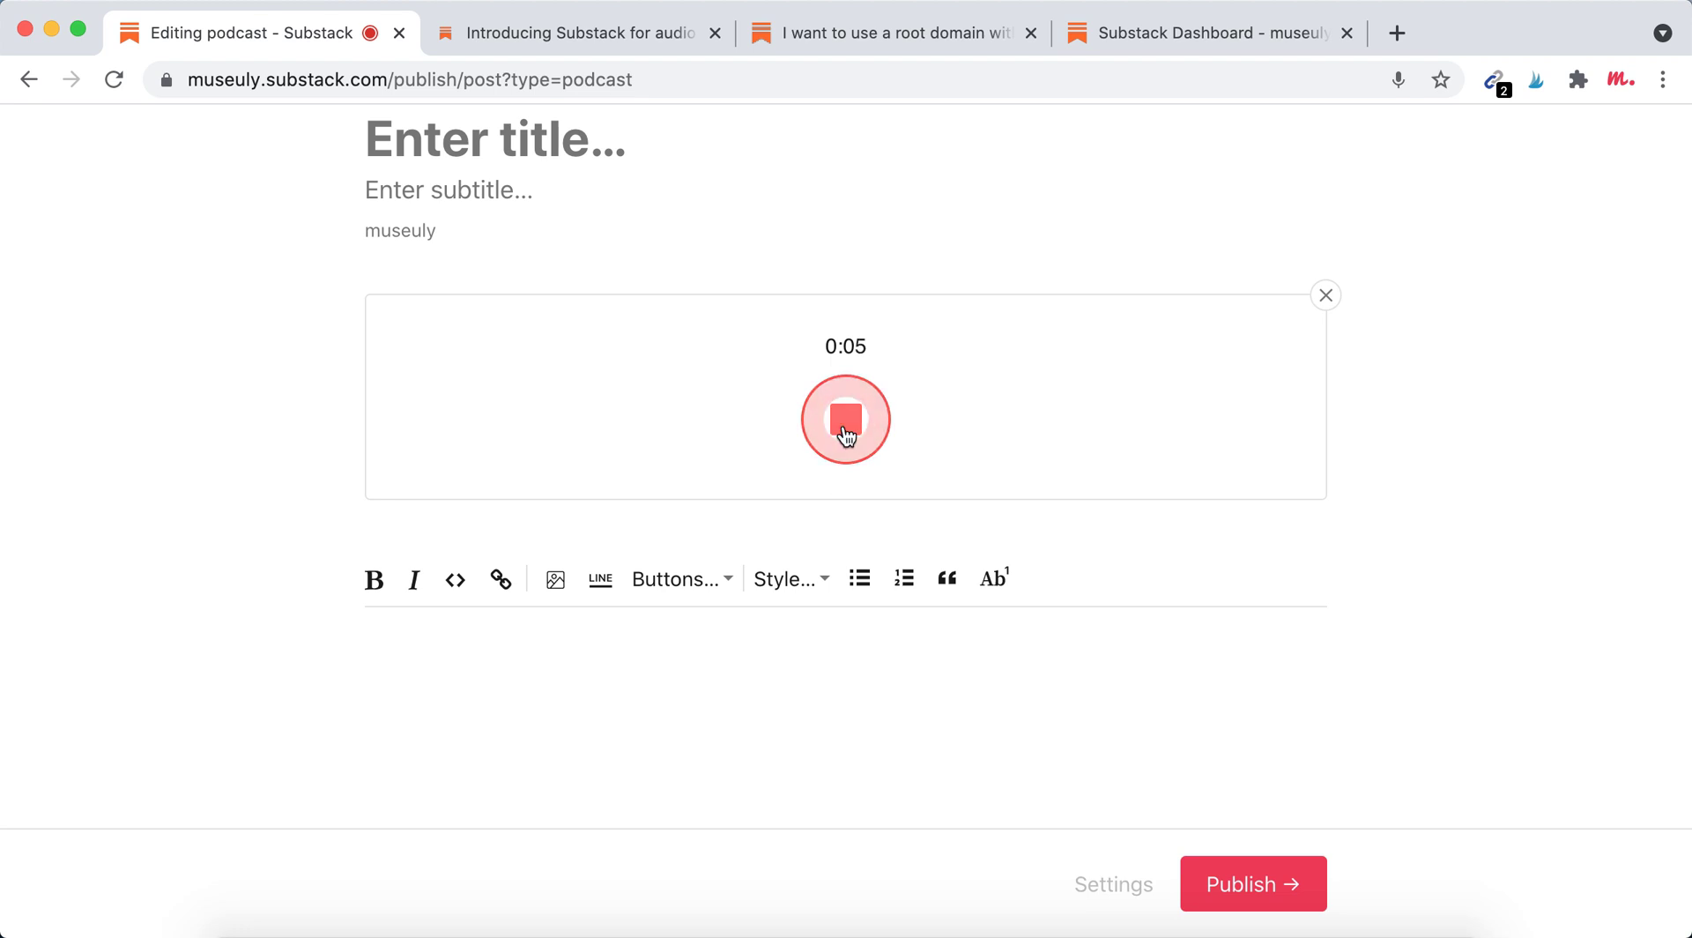
left_click(846, 434)
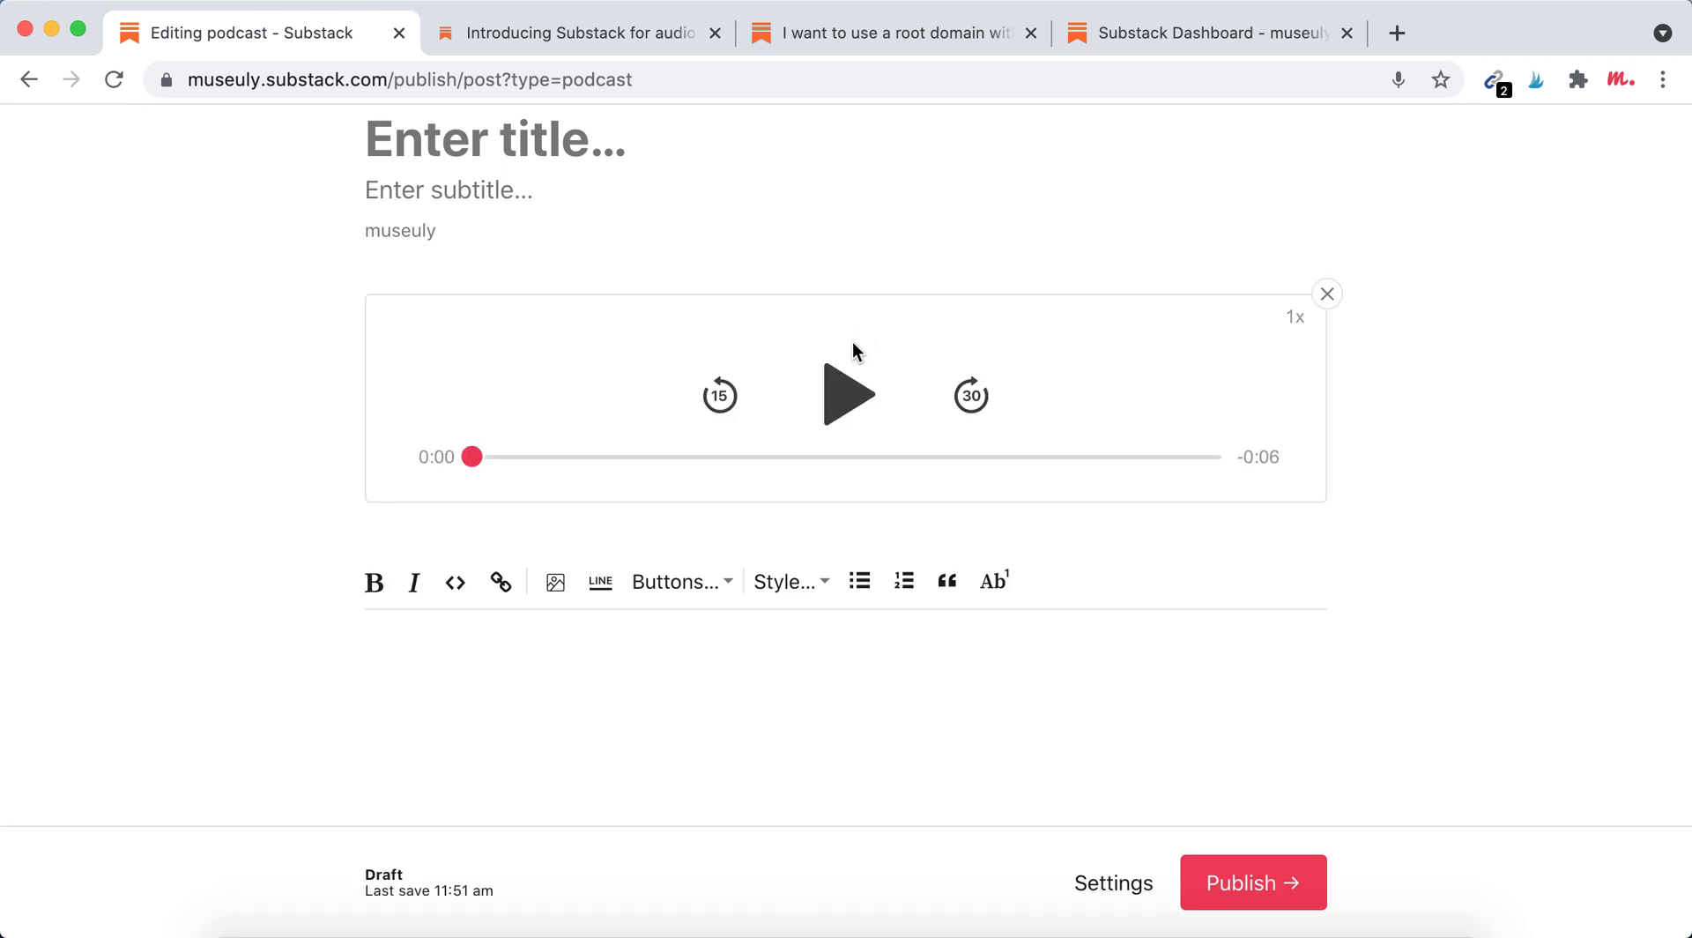
scroll(782, 653, "down", 3)
scroll(782, 653, "up", 2)
scroll(782, 653, "up", 1)
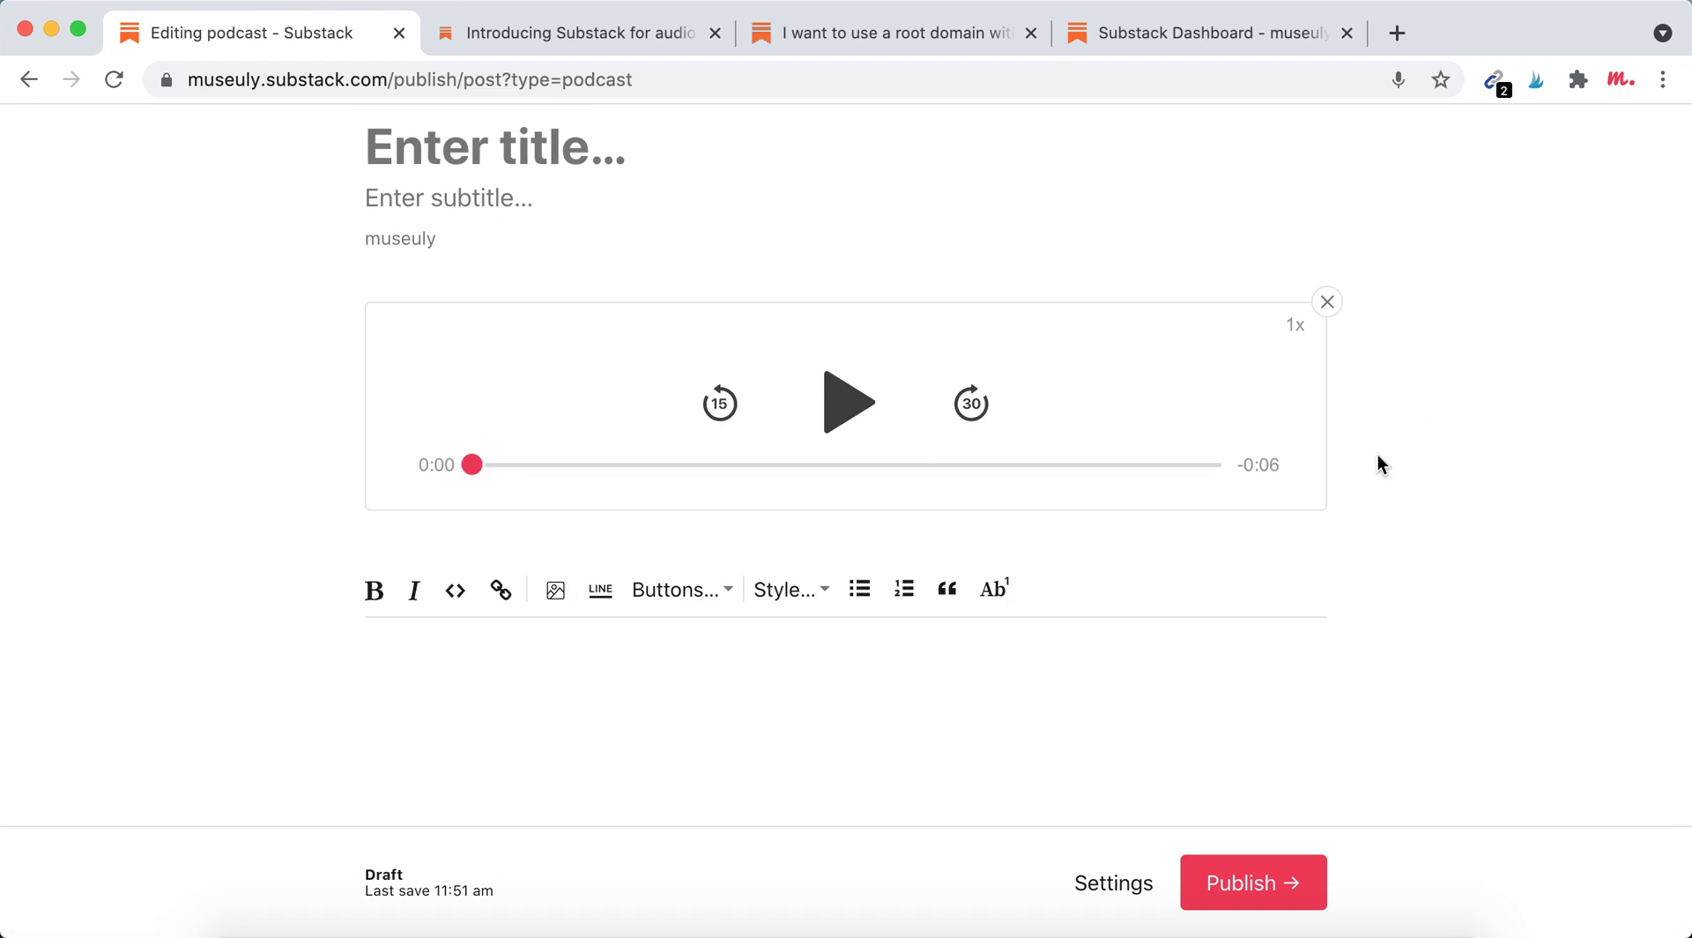
scroll(1239, 657, "down", 2)
scroll(1240, 657, "up", 2)
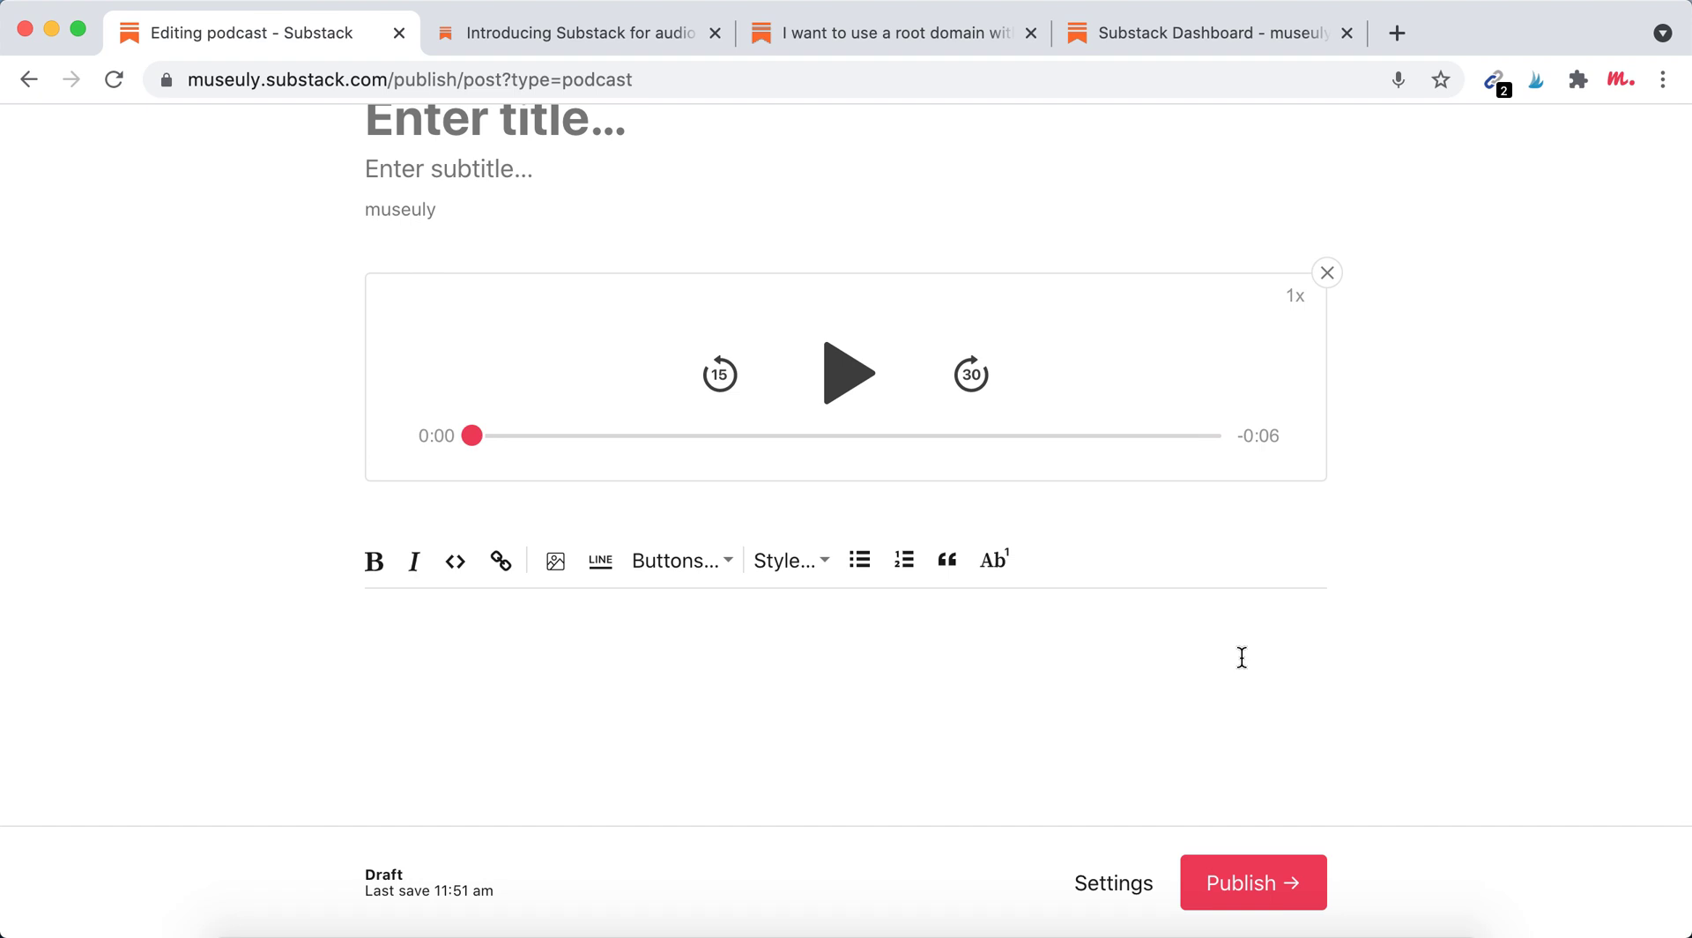
scroll(1242, 658, "up", 3)
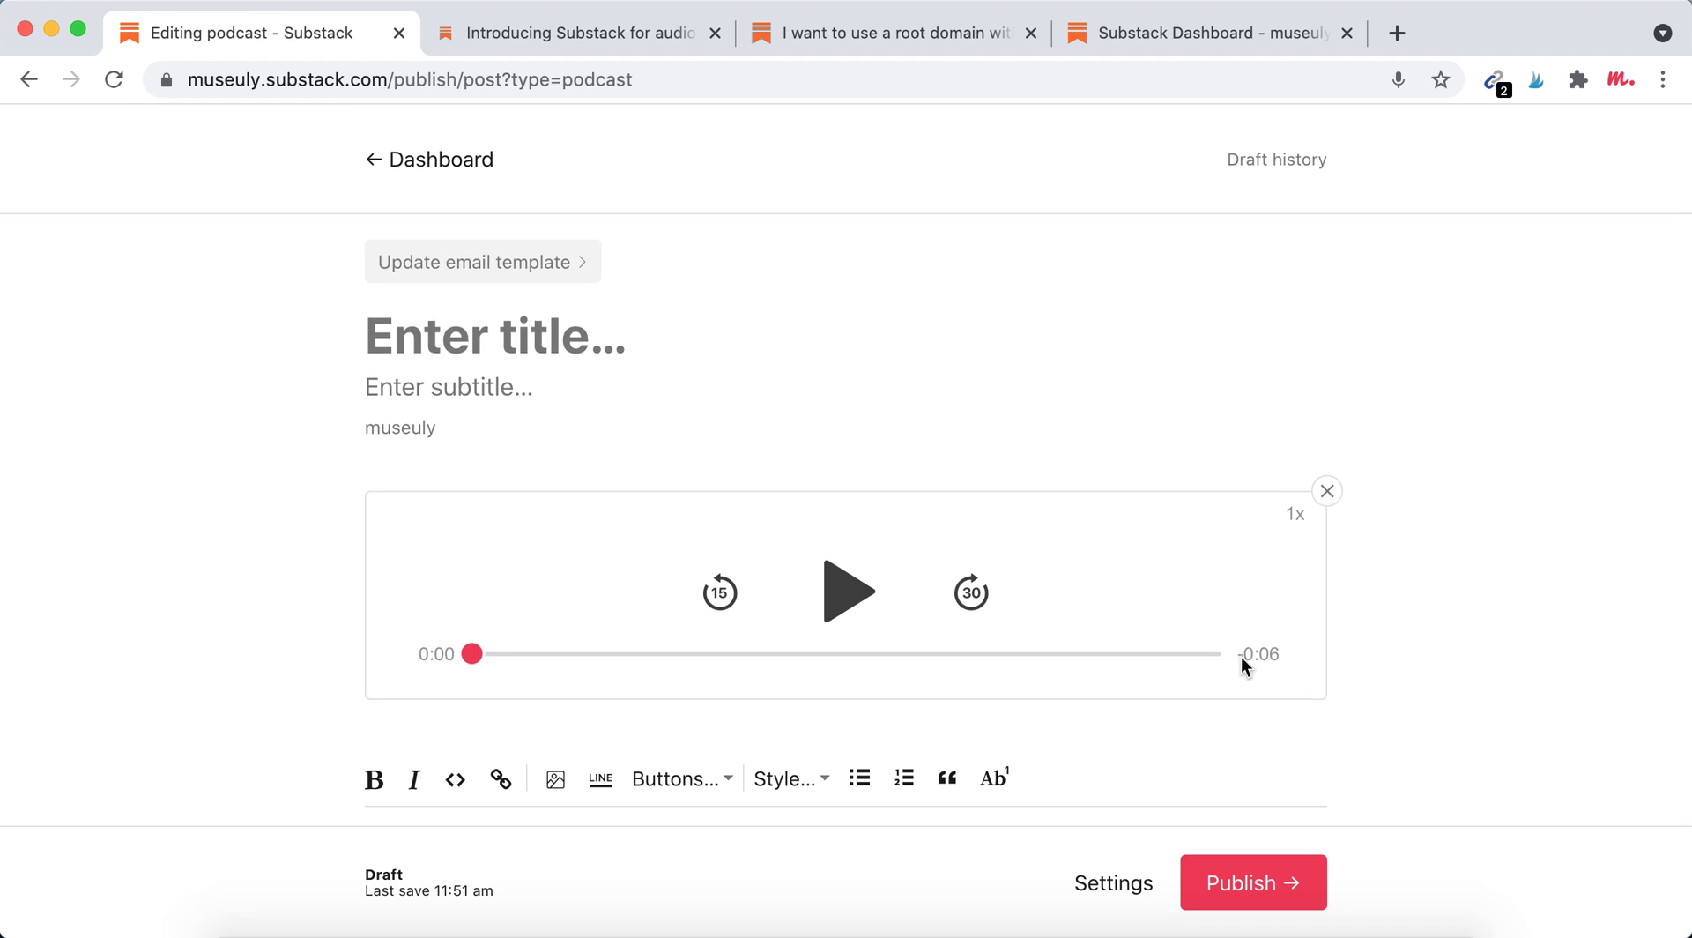